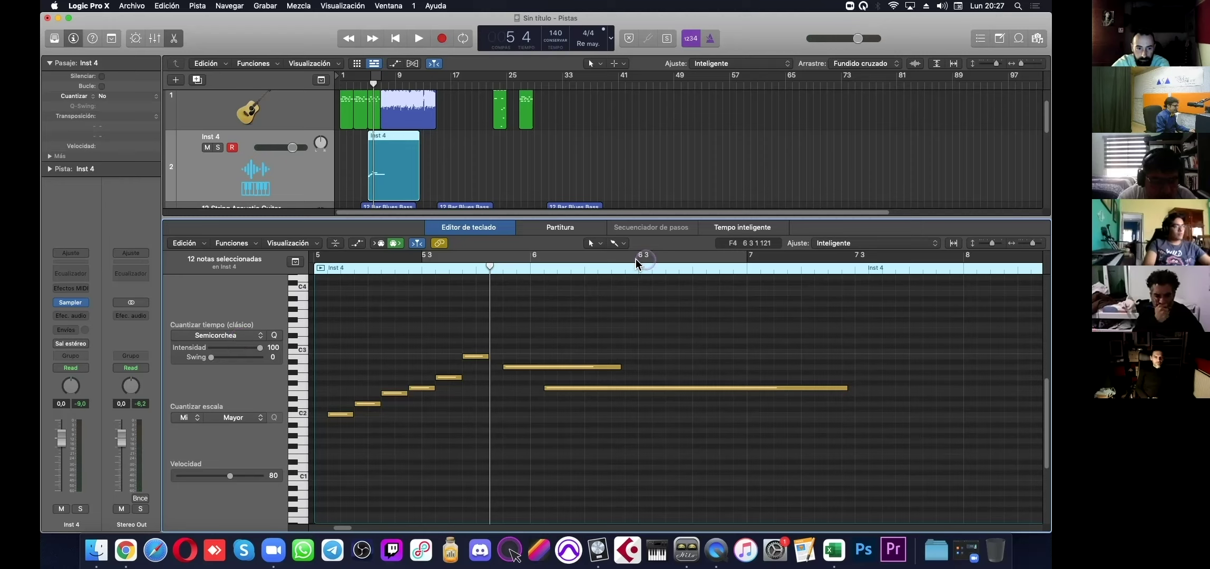
Draw a rising and falling run of sixteenth notes between C#1 and A1 below the existing melody, from bar 5 into bar 6
super+click(393, 463)
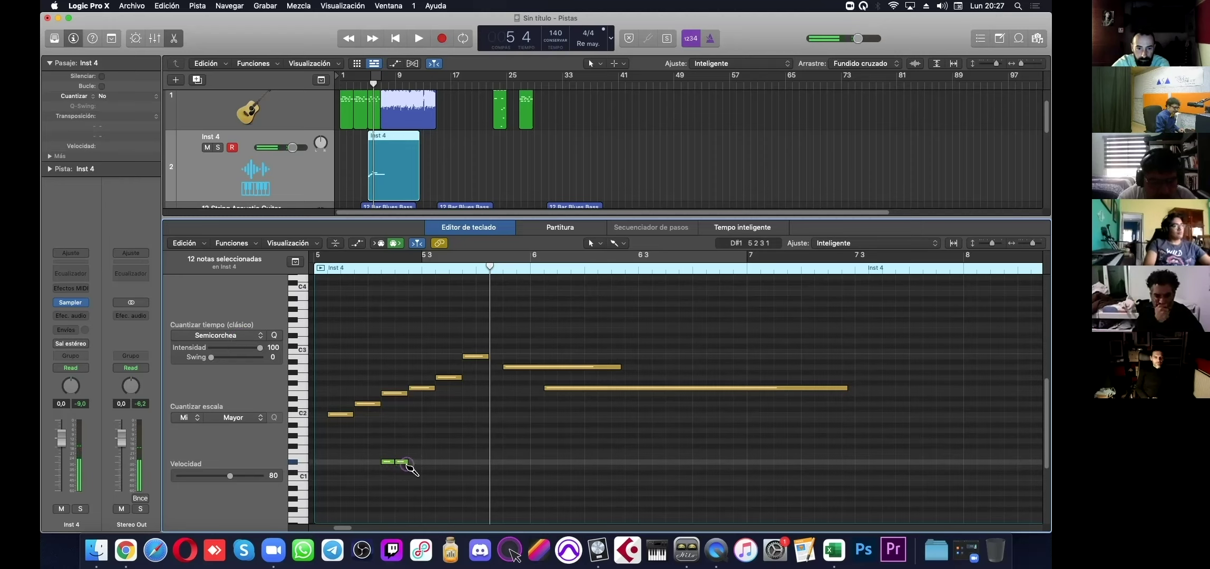
super+click(447, 456)
super+click(461, 446)
super+click(474, 435)
super+click(488, 430)
super+click(501, 430)
super+click(527, 435)
super+click(542, 445)
super+click(555, 456)
super+click(569, 472)
super+click(583, 472)
super+click(596, 473)
super+click(610, 457)
super+click(637, 446)
super+click(650, 446)
super+click(664, 435)
super+click(688, 431)
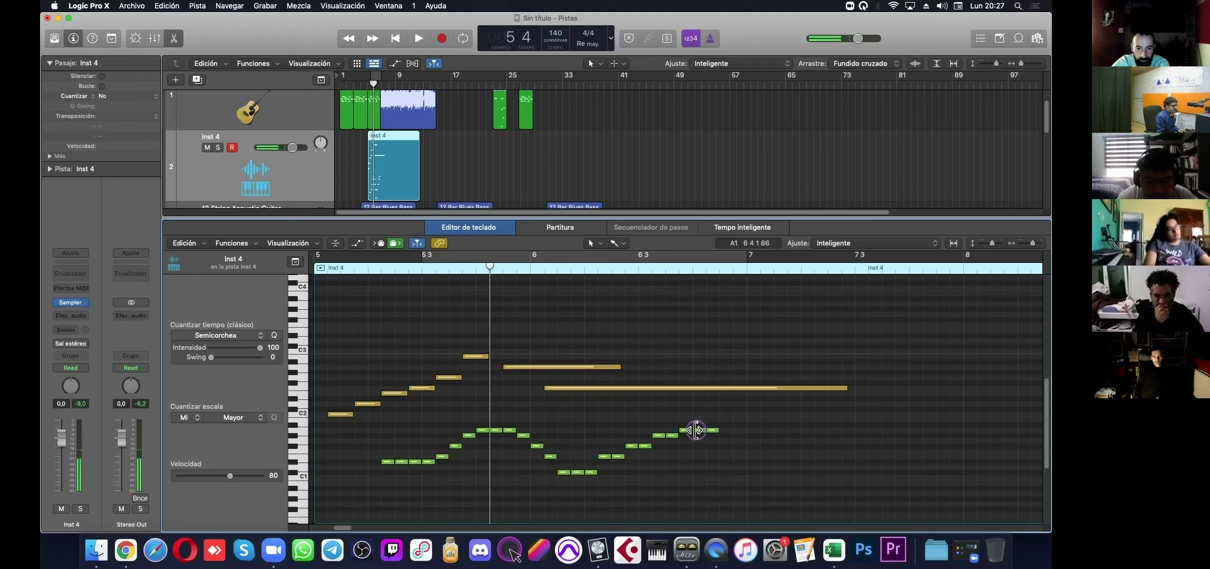
click(484, 457)
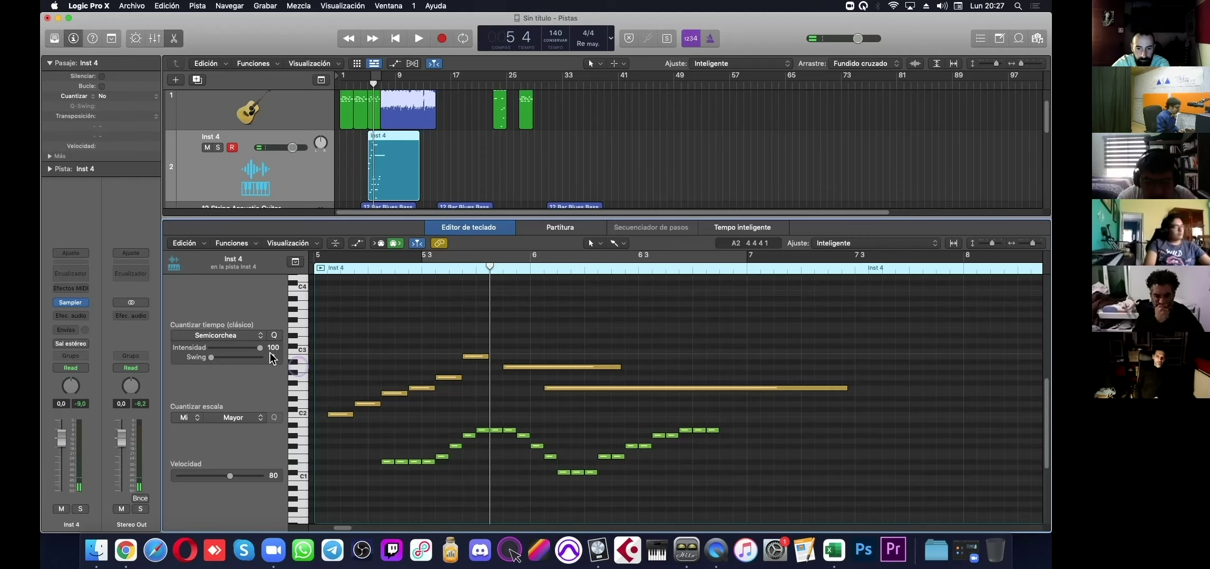
Delete the newly drawn run of sixteenth notes and set the time quantize value to Negra
drag(739, 416, 381, 494)
key(Delete)
click(232, 337)
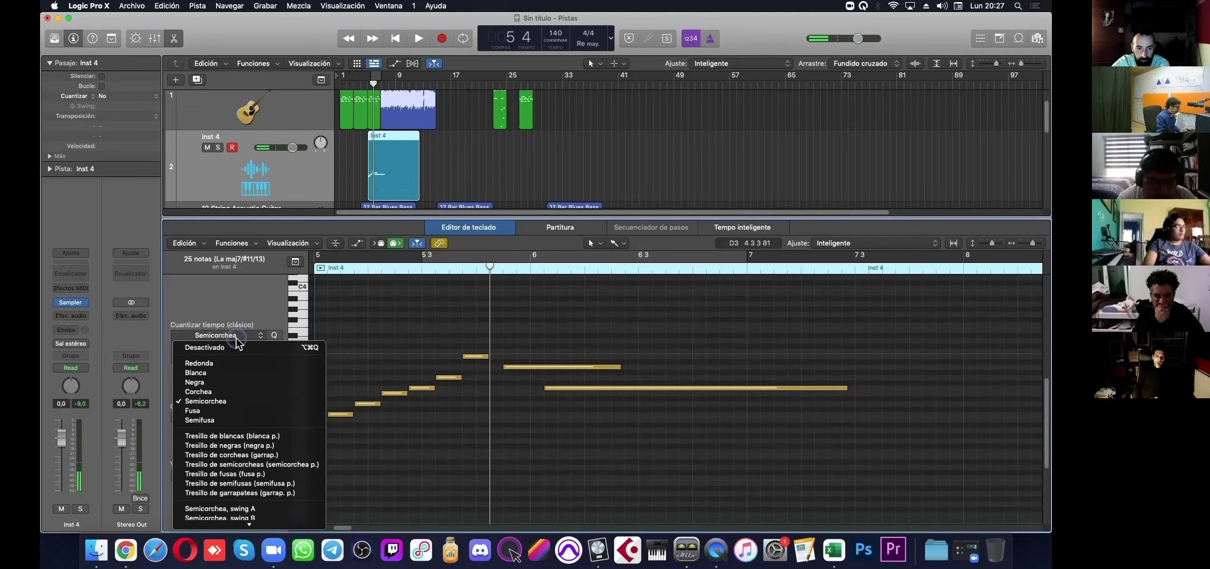
click(216, 383)
Draw a line of quarter notes below the existing melody up to bar 8 and delete it again
mouse_move(372, 457)
mouse_down()
mouse_move(740, 429)
mouse_move(793, 454)
mouse_move(860, 464)
mouse_move(931, 419)
mouse_up()
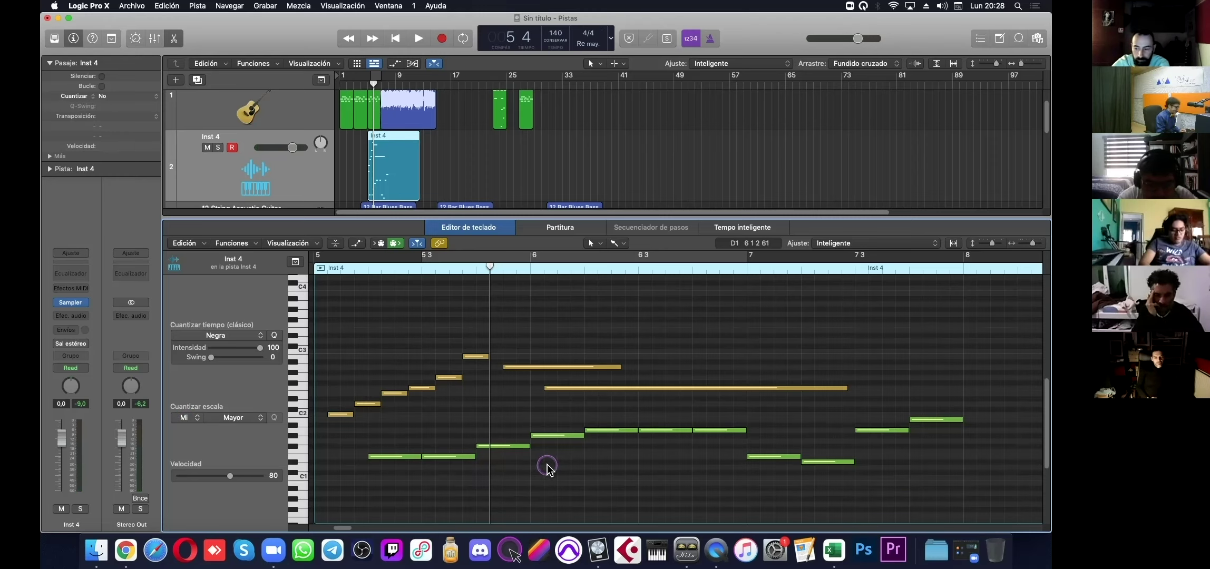
drag(947, 407, 409, 485)
key(Delete)
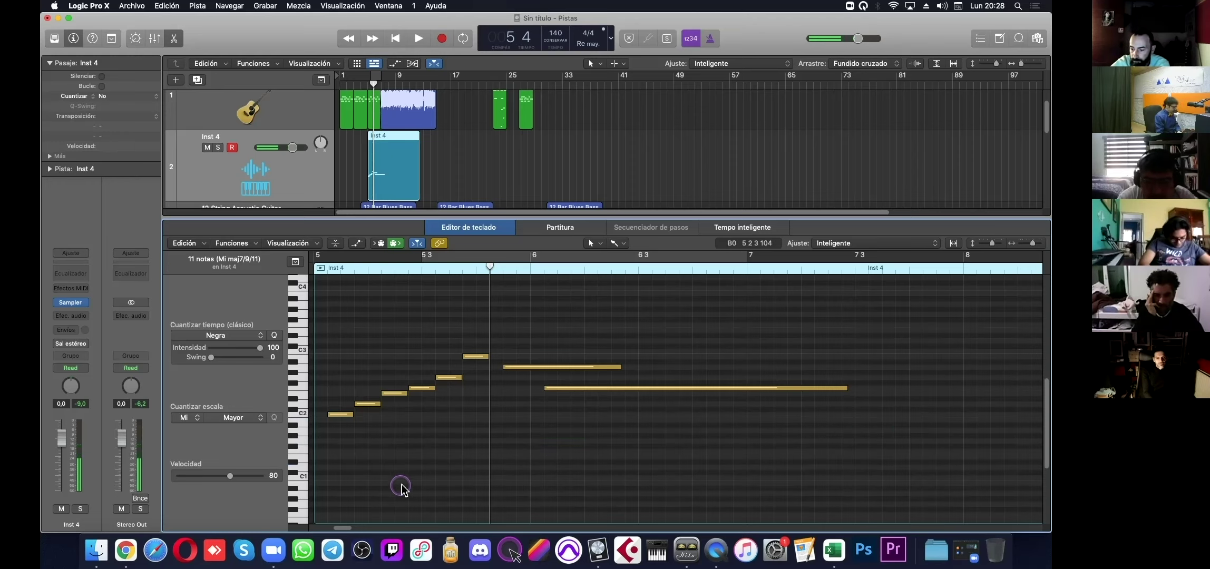
Draw ten quarter notes below the melody from position 5 3 to bar 8, starting with repeated E1 notes and continuing at alternating pitches
click(425, 454)
click(494, 455)
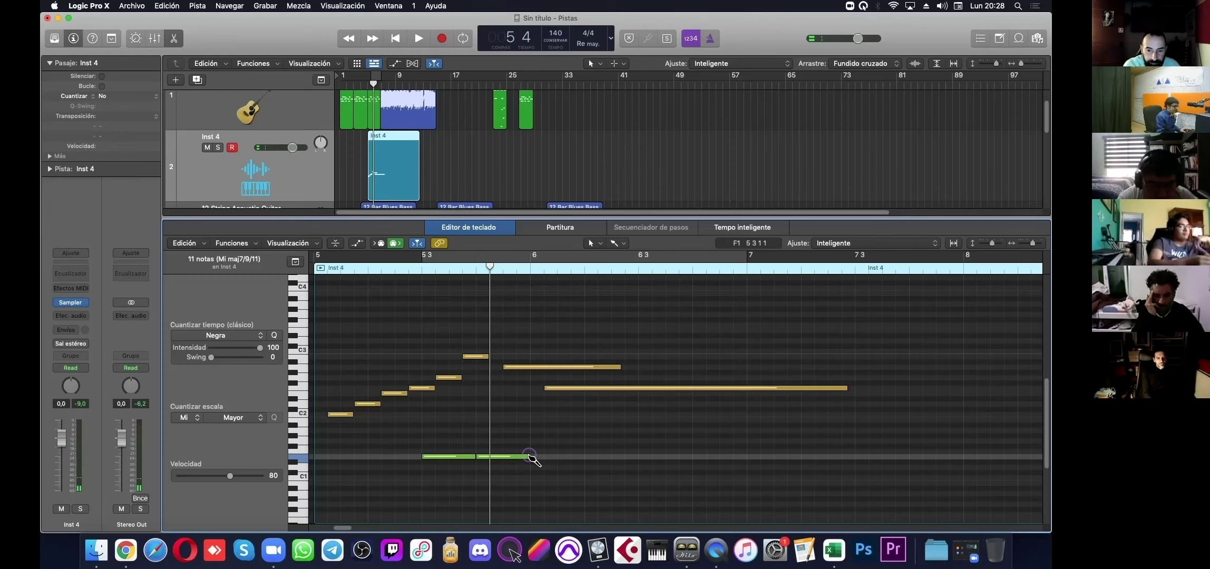
click(535, 455)
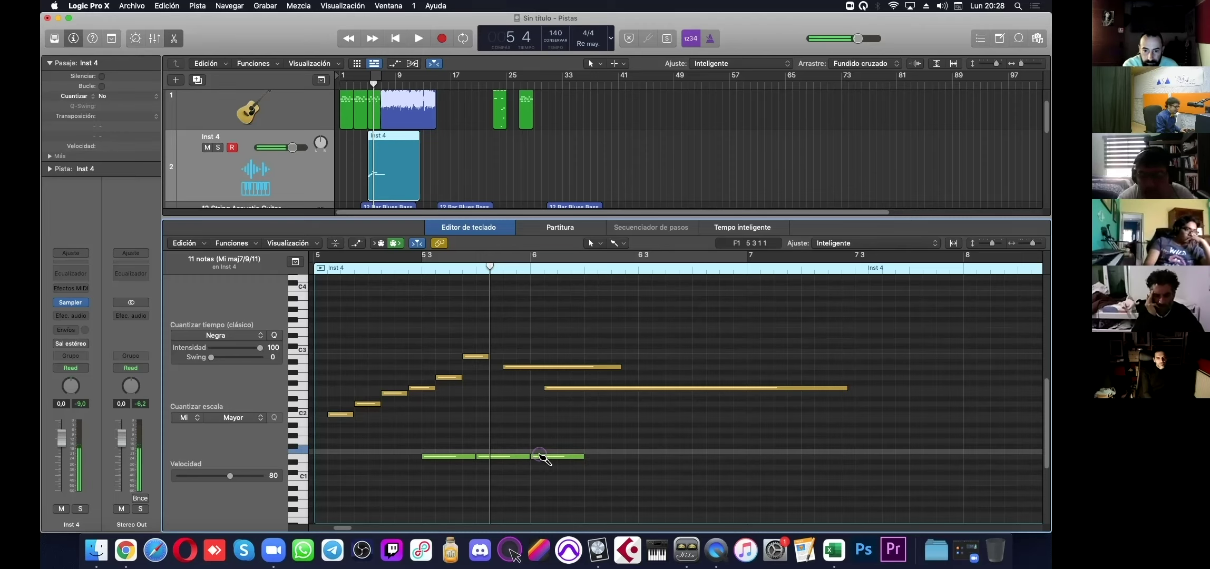
click(588, 456)
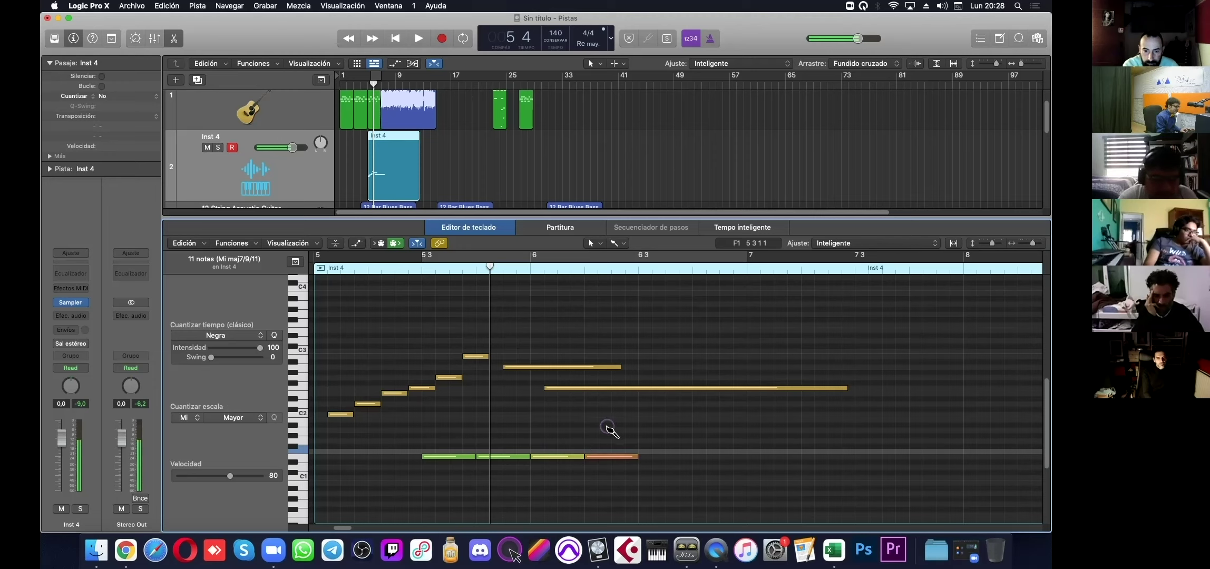
click(672, 458)
click(641, 446)
click(696, 430)
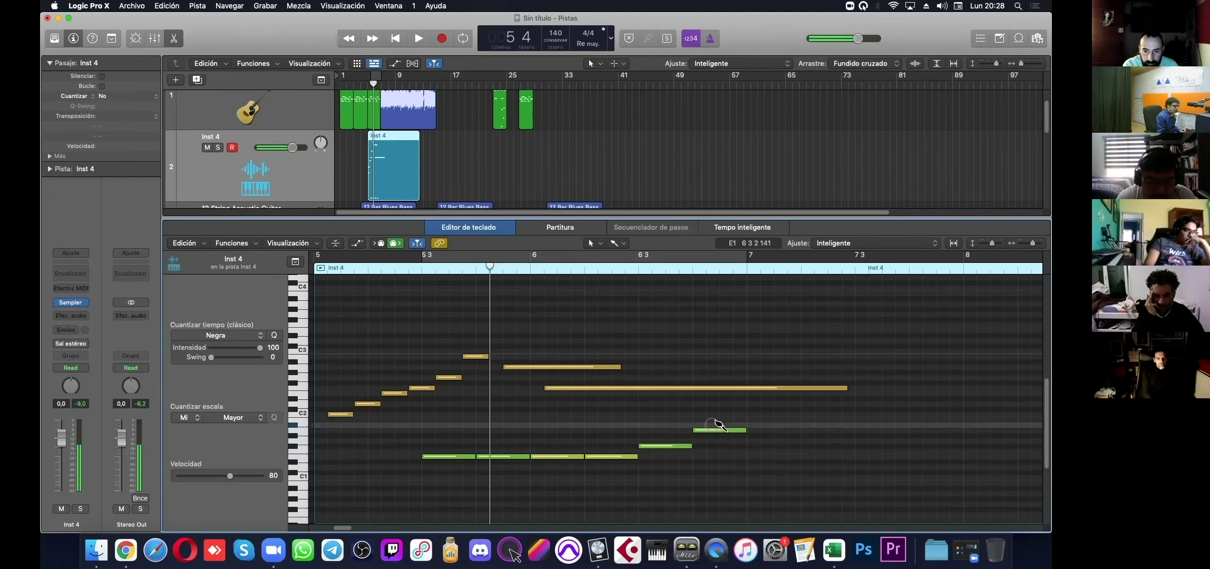
click(750, 472)
click(804, 430)
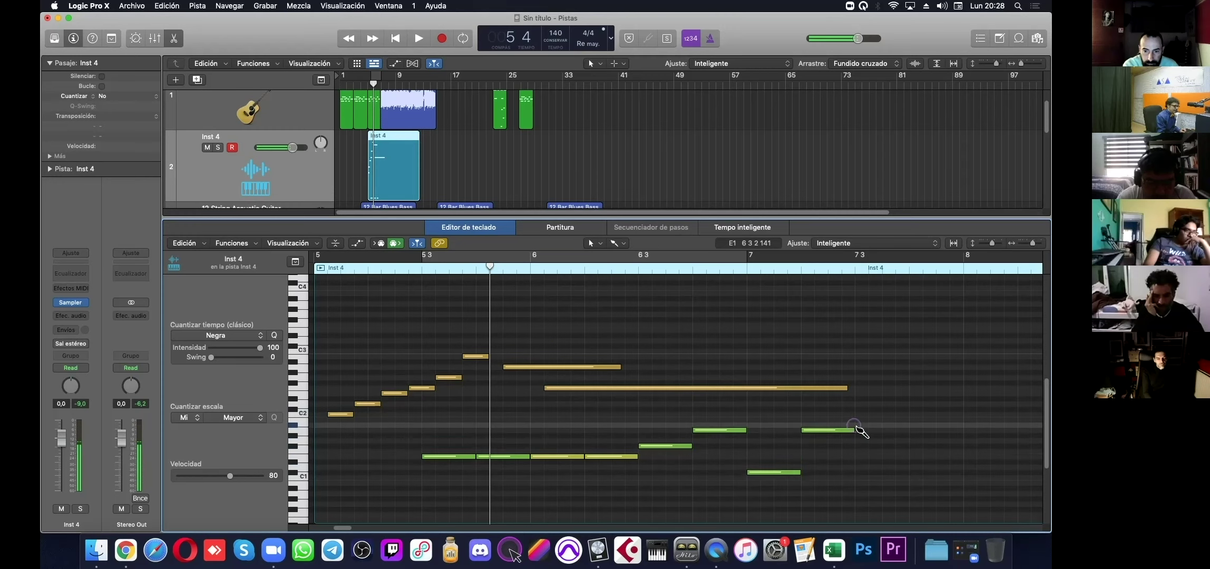
click(857, 473)
click(912, 435)
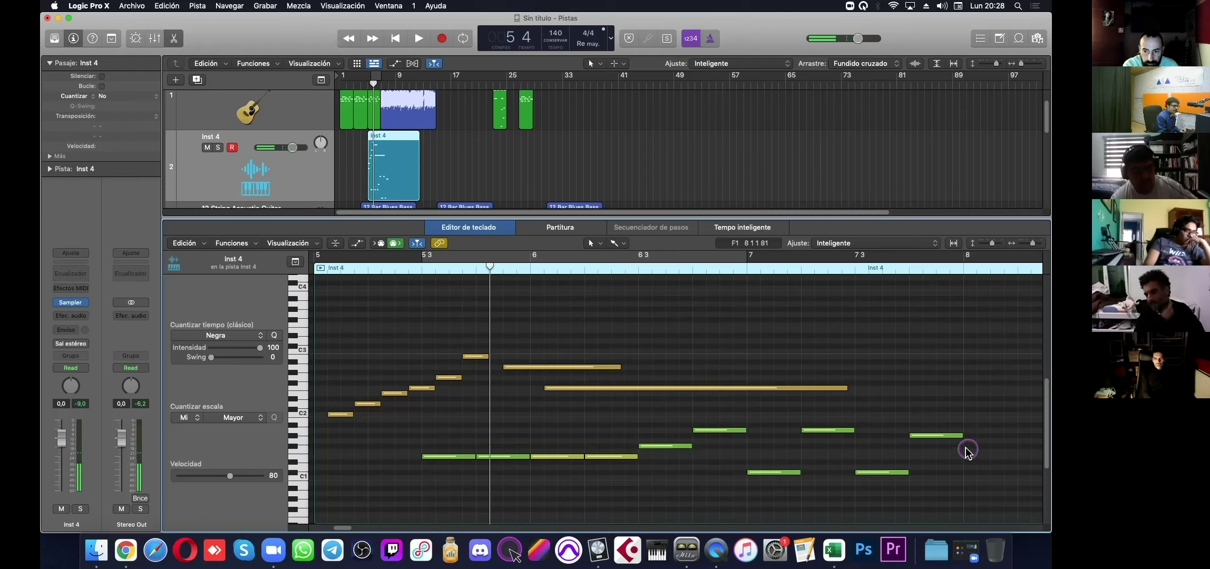
Delete all the quarter notes just drawn below the melody
drag(979, 412, 521, 507)
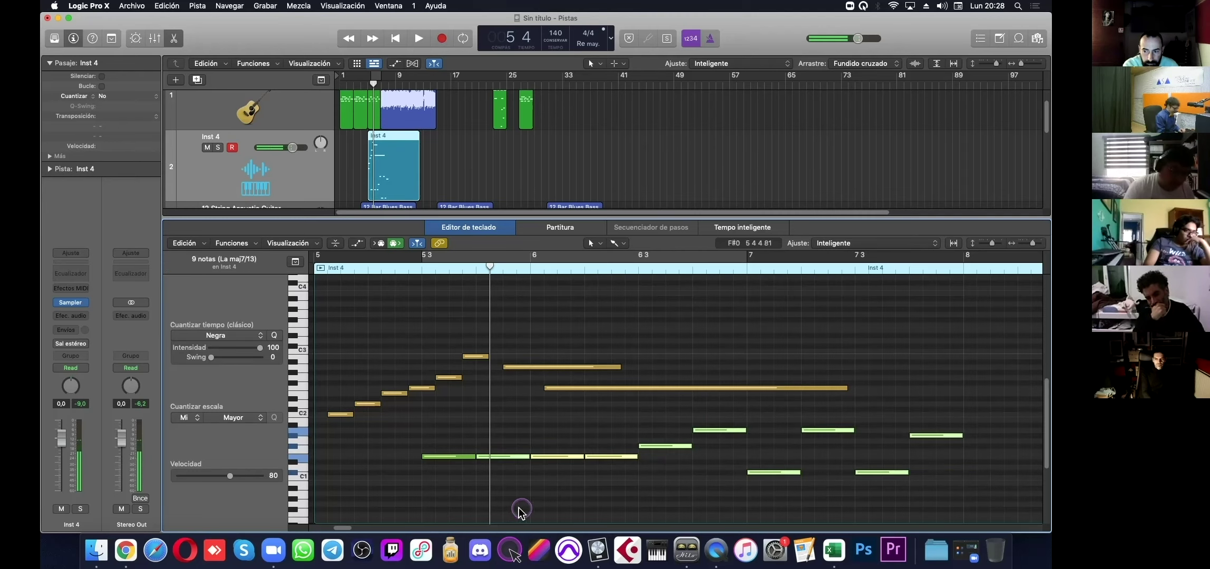
key(Delete)
key(Delete)
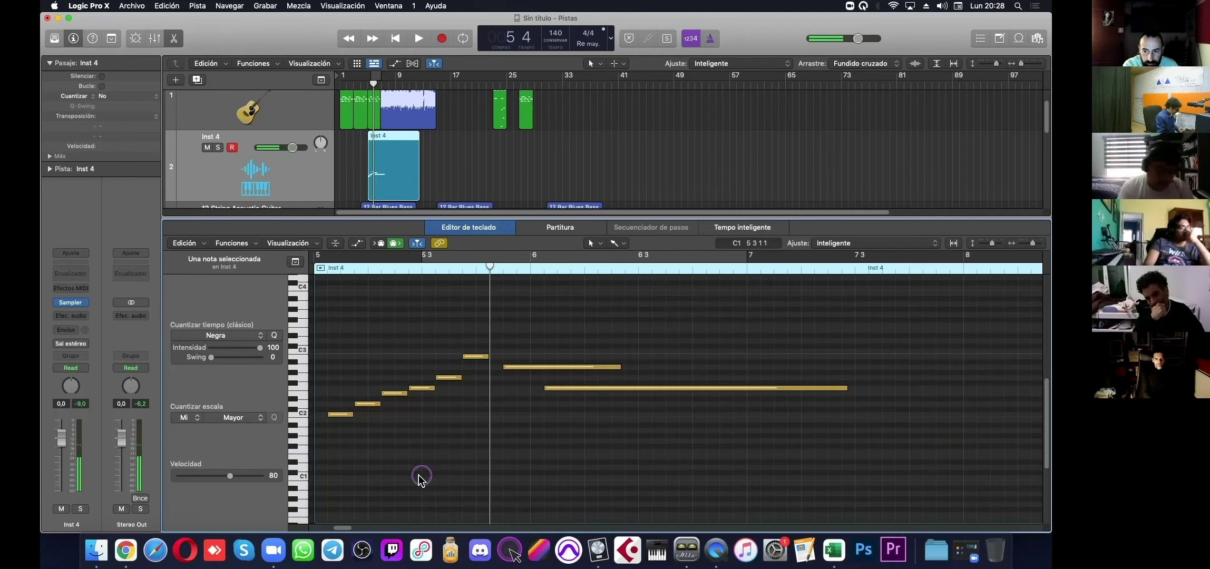
Draw a continuous row of E1 quarter notes with varied velocities below the melody, from beat 2 of bar 5 into bar 8
super+click(409, 457)
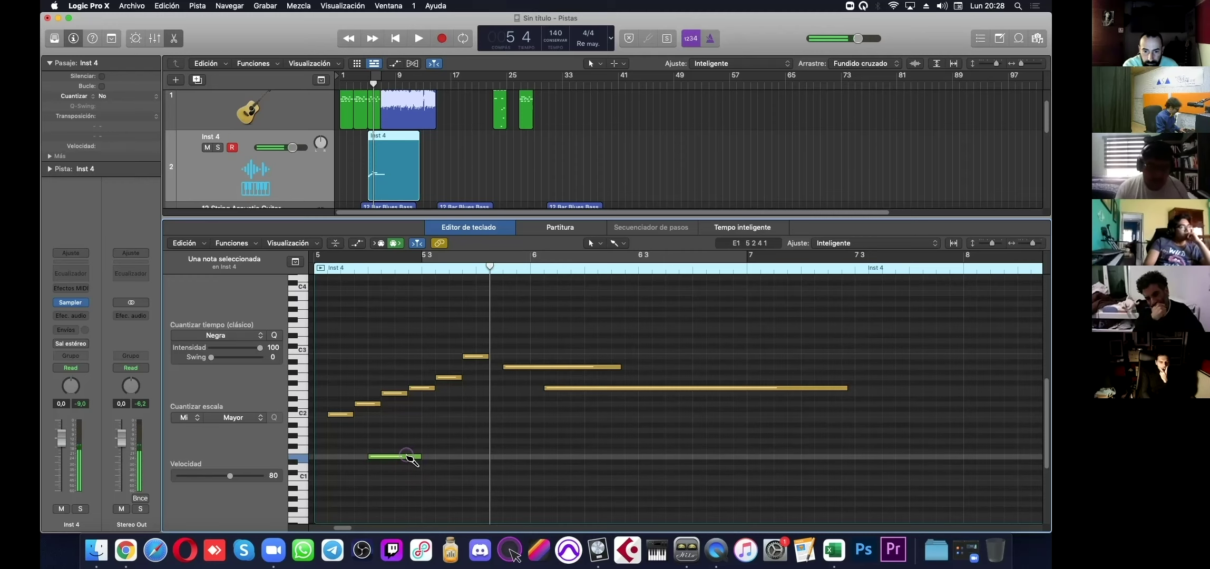
super+click(424, 457)
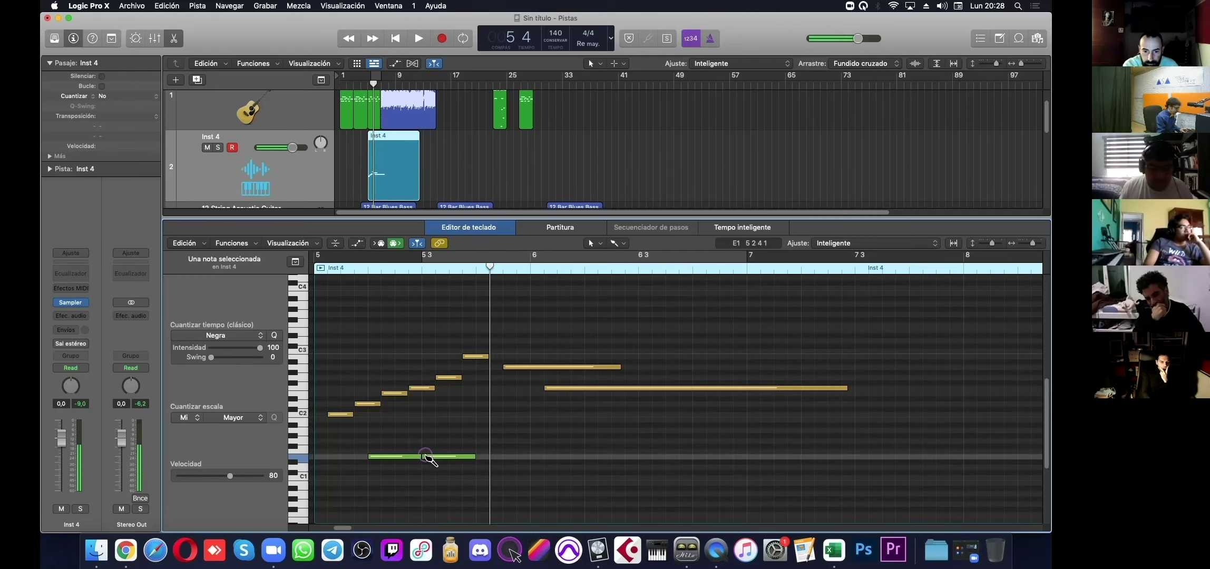
super+click(511, 456)
super+click(534, 457)
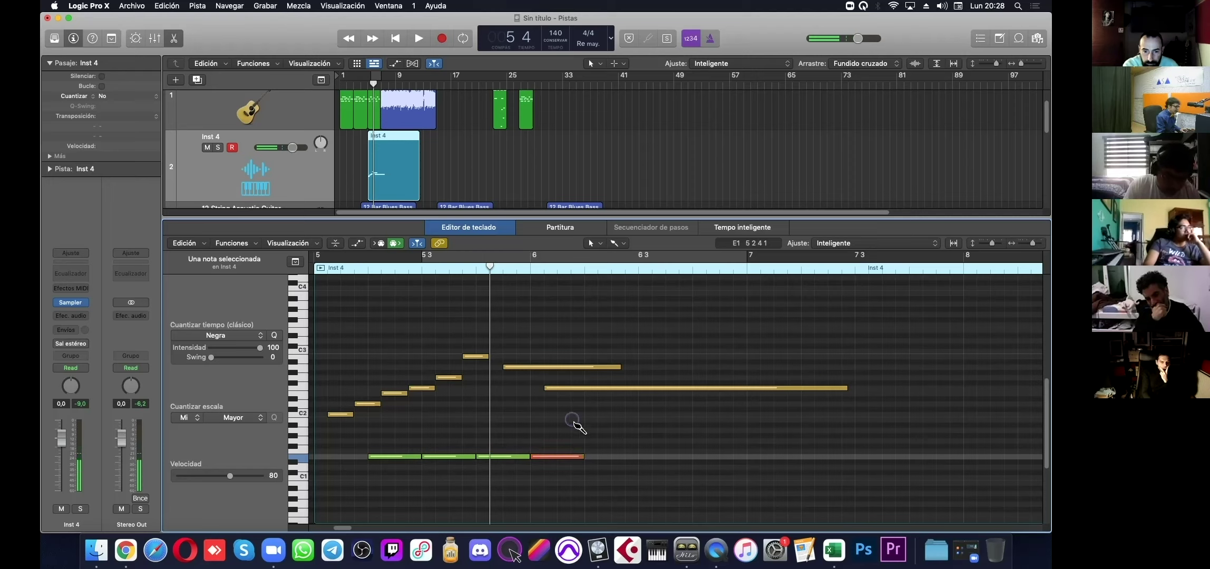
super+click(620, 457)
super+click(674, 456)
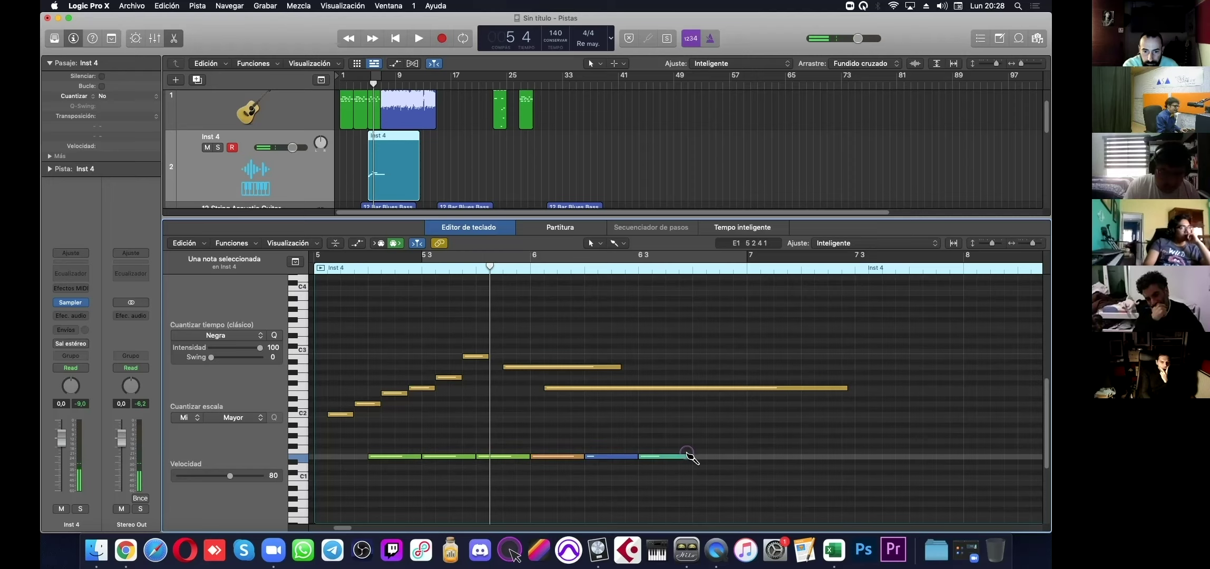
super+click(717, 456)
super+click(770, 456)
super+click(828, 456)
super+click(877, 456)
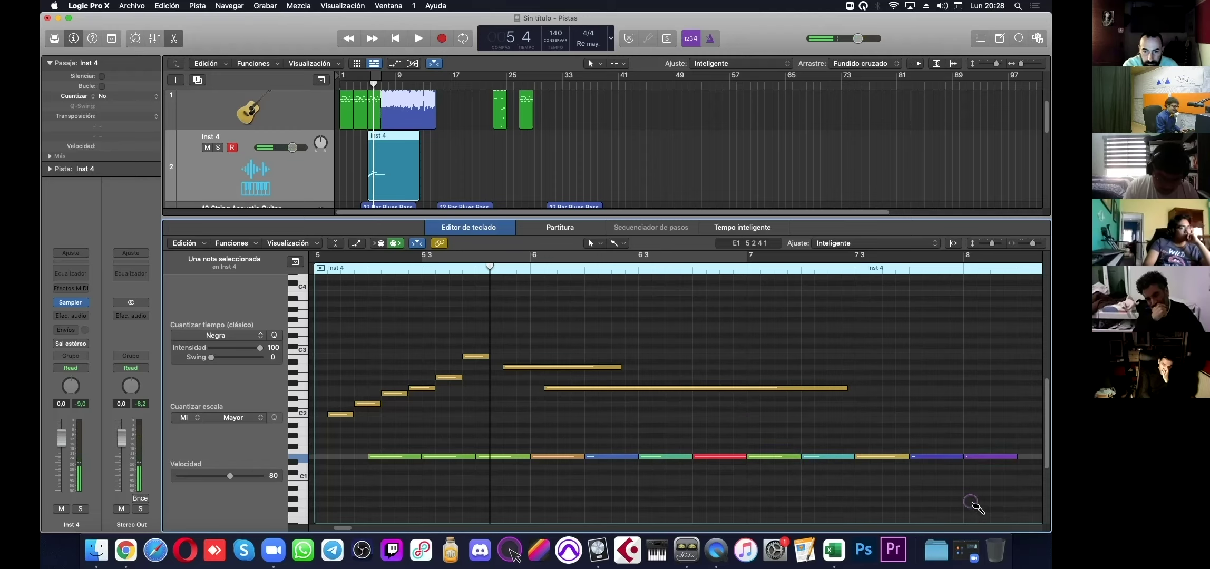
click(703, 485)
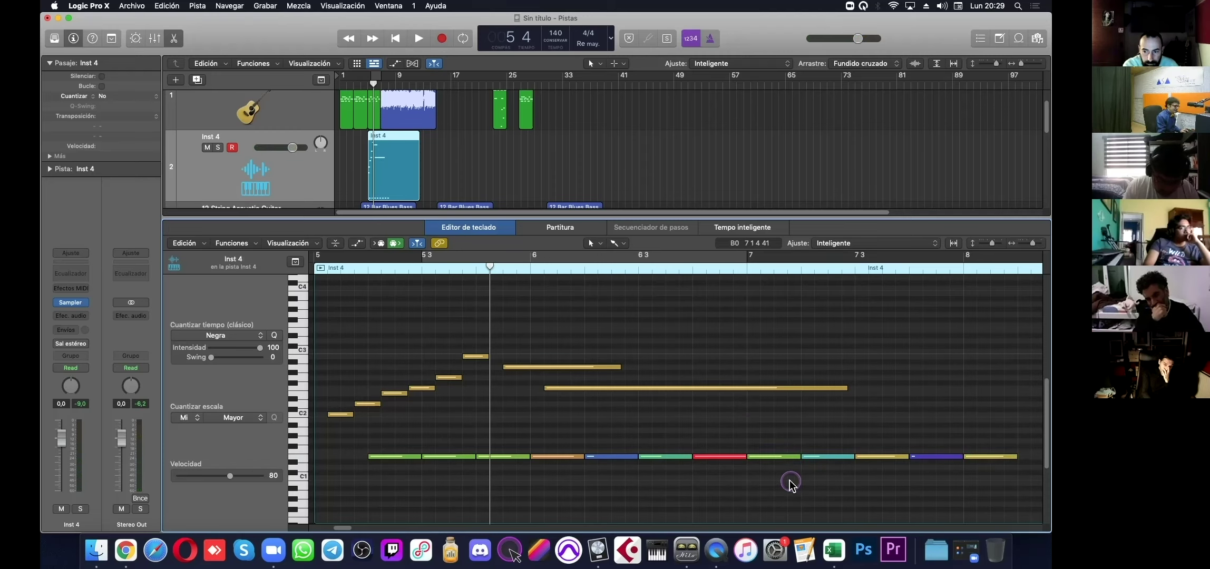
Show the region's MIDI automation lane, examine the note velocities of the repeated E1 notes, and hide the lane again
key(a)
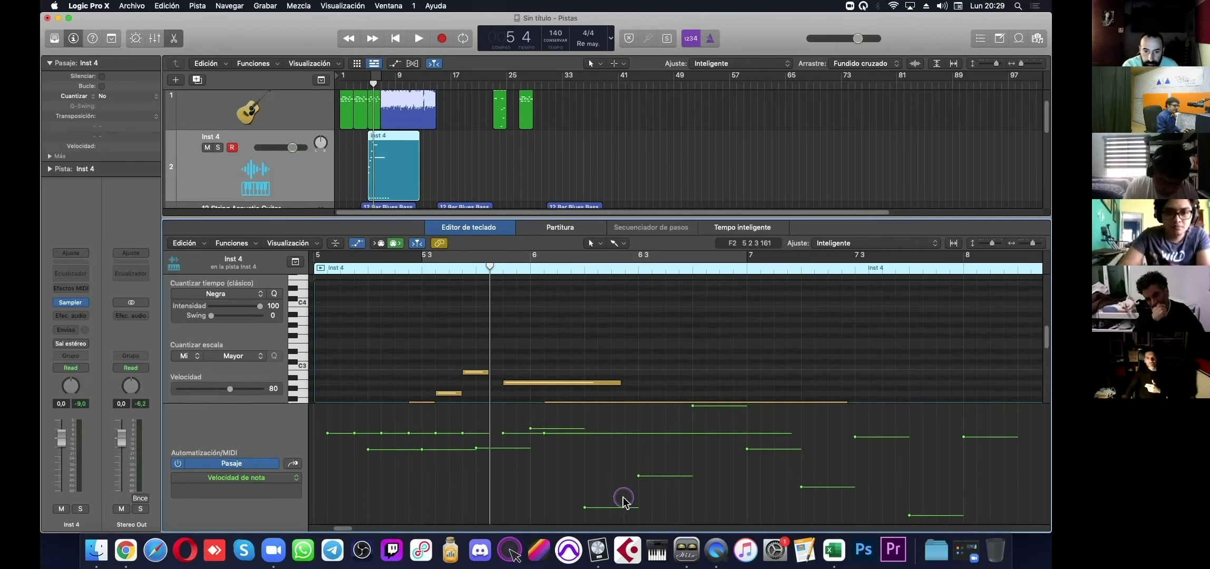
scroll(552, 369, down, 5)
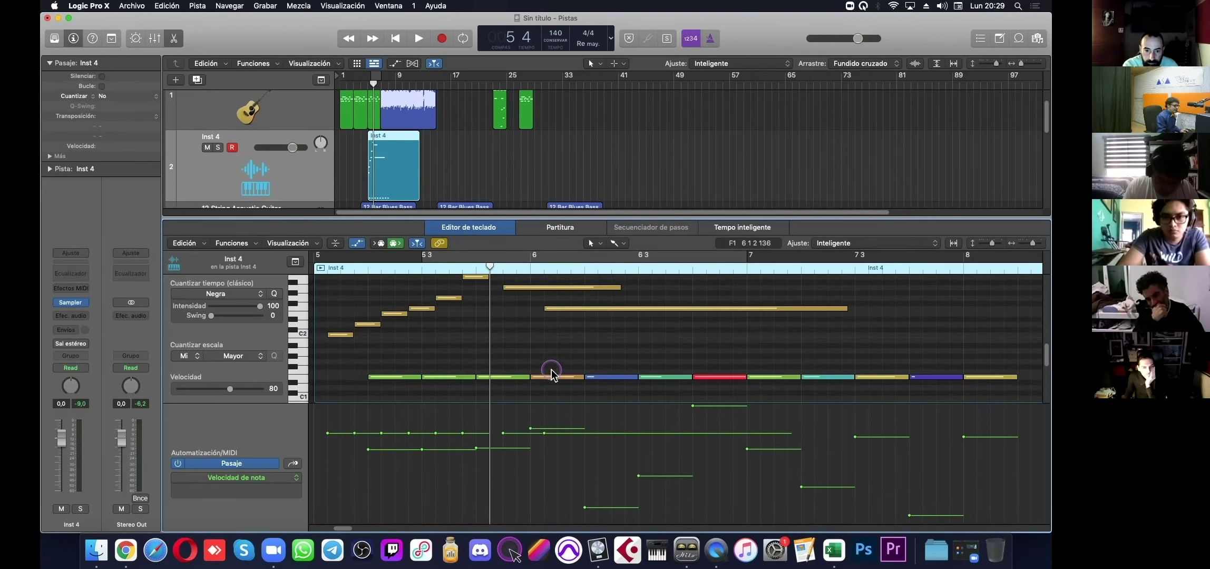
key(Left)
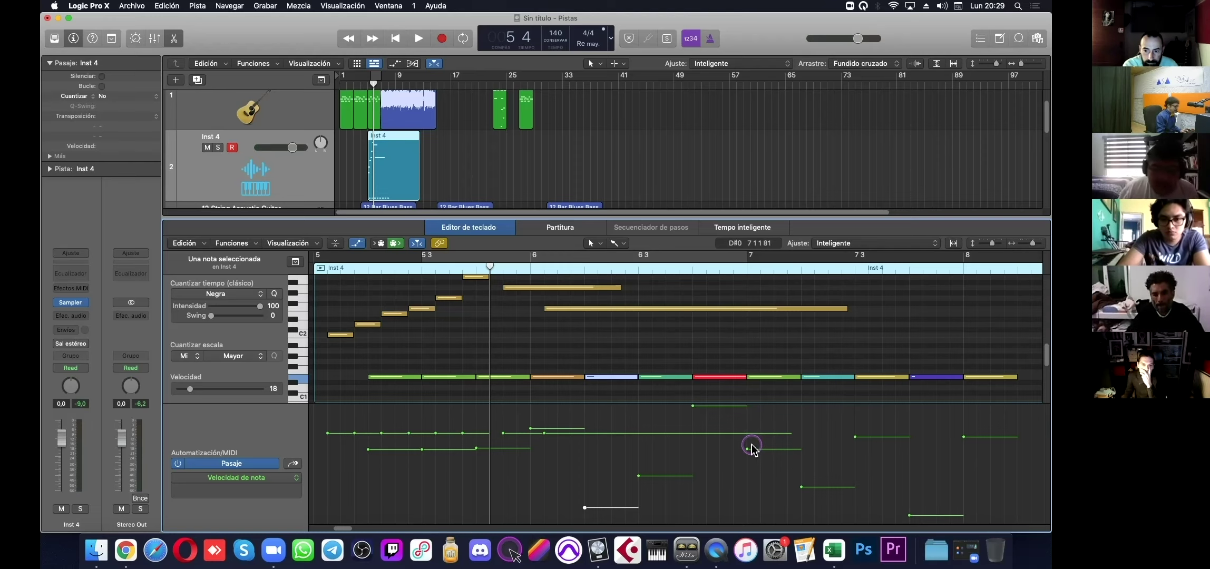
click(356, 244)
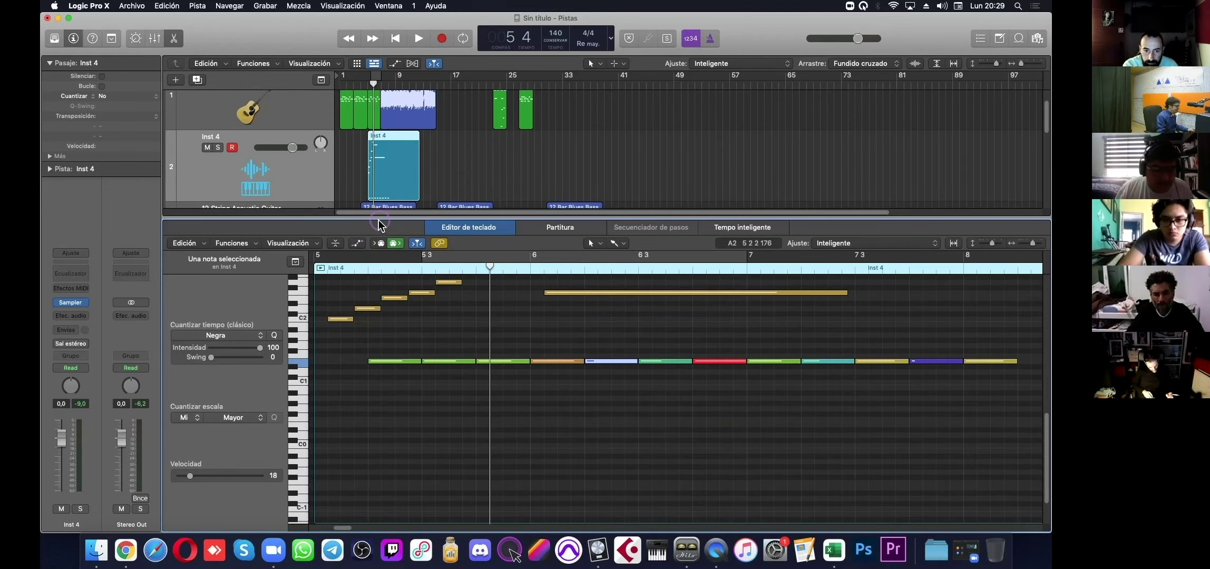
Enlarge the tracks area to view the track automation briefly, and restore a taller piano roll with no note selected
drag(364, 216, 365, 393)
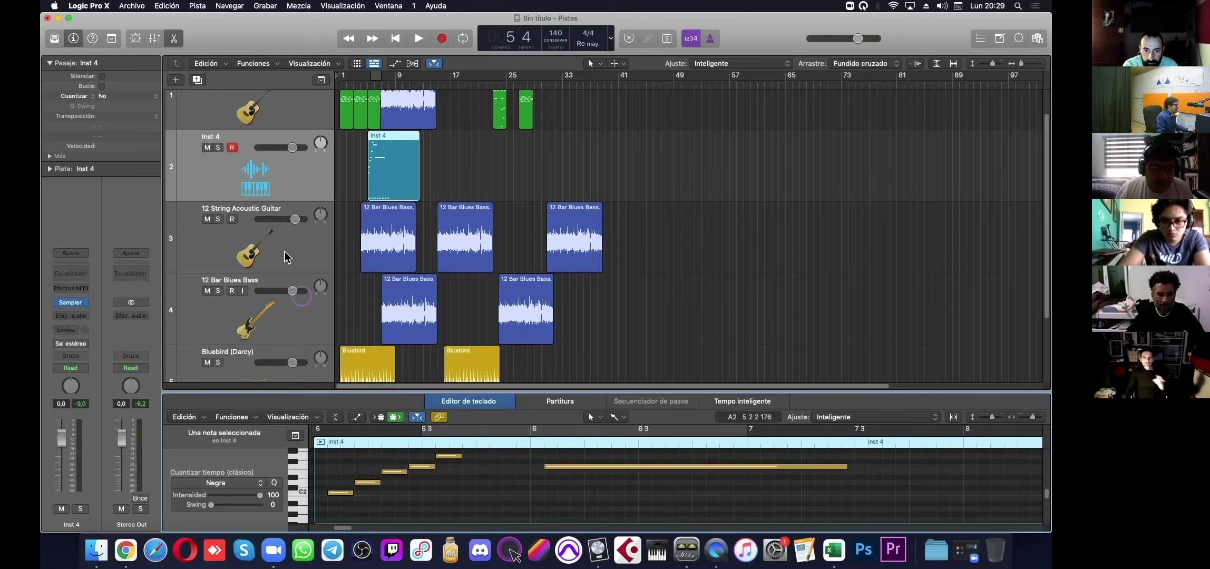
click(396, 64)
click(396, 64)
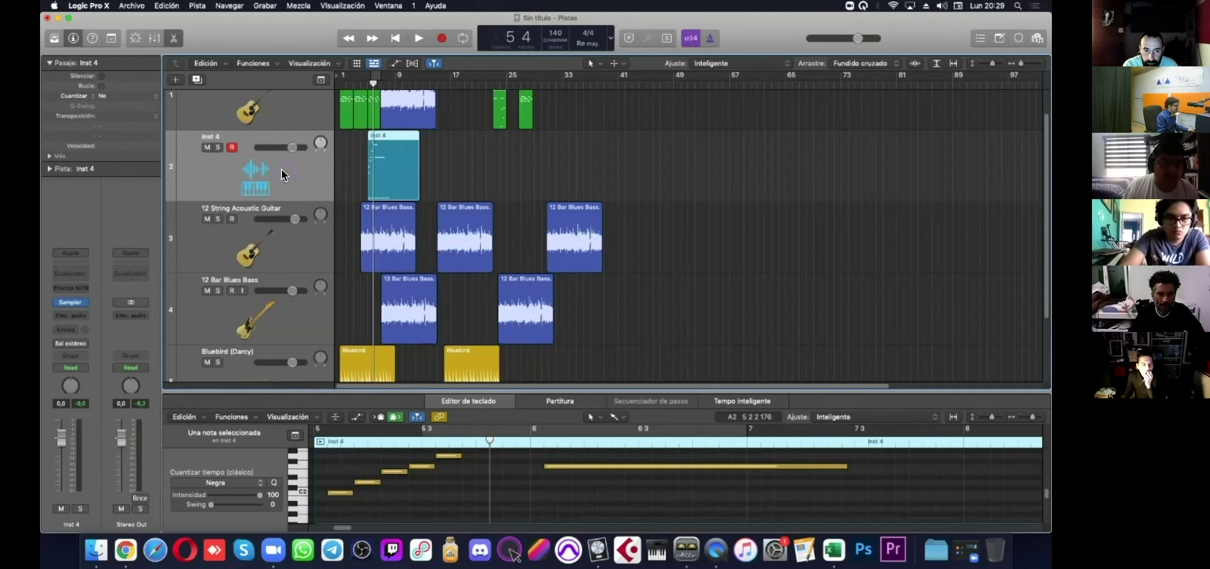
drag(589, 398, 614, 250)
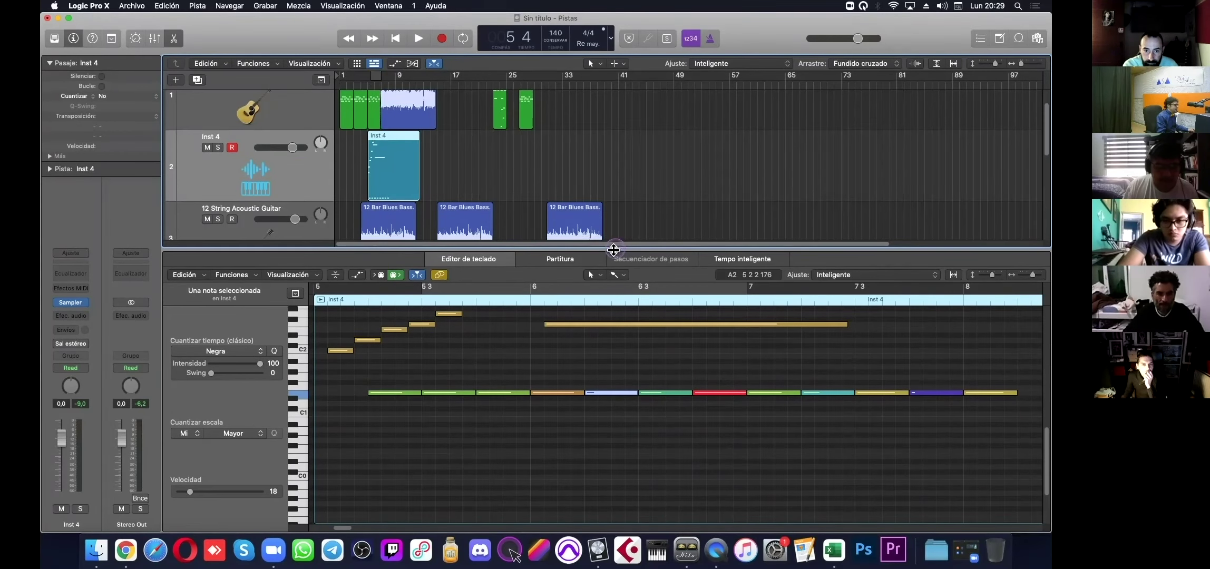
click(469, 361)
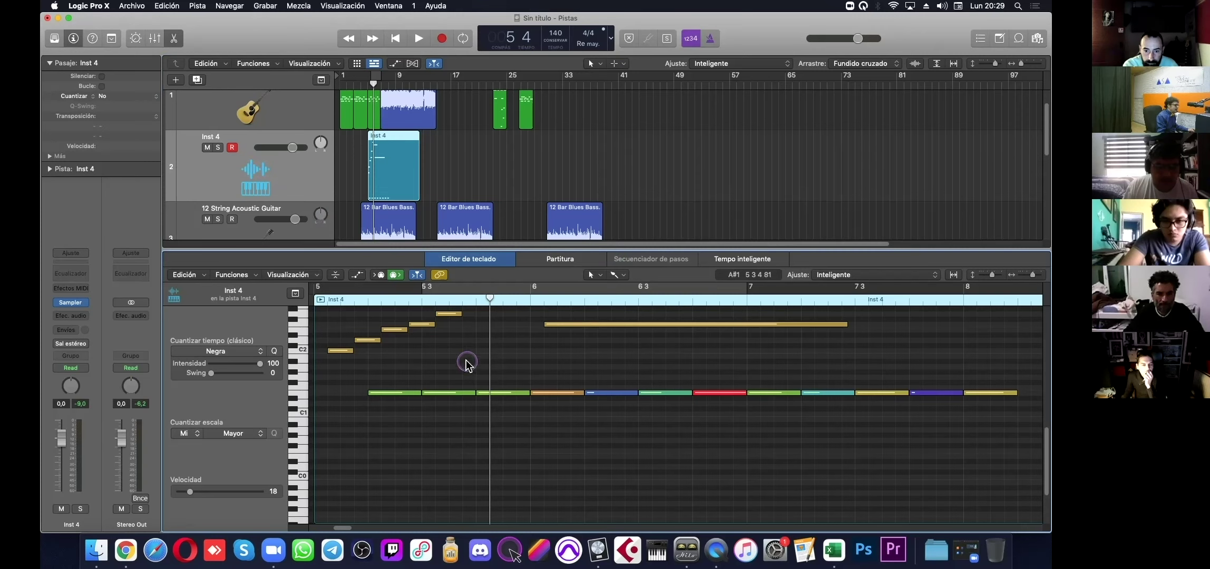
Copy the Inst 4 region along its own track to bar 14 and reselect the original region
click(379, 175)
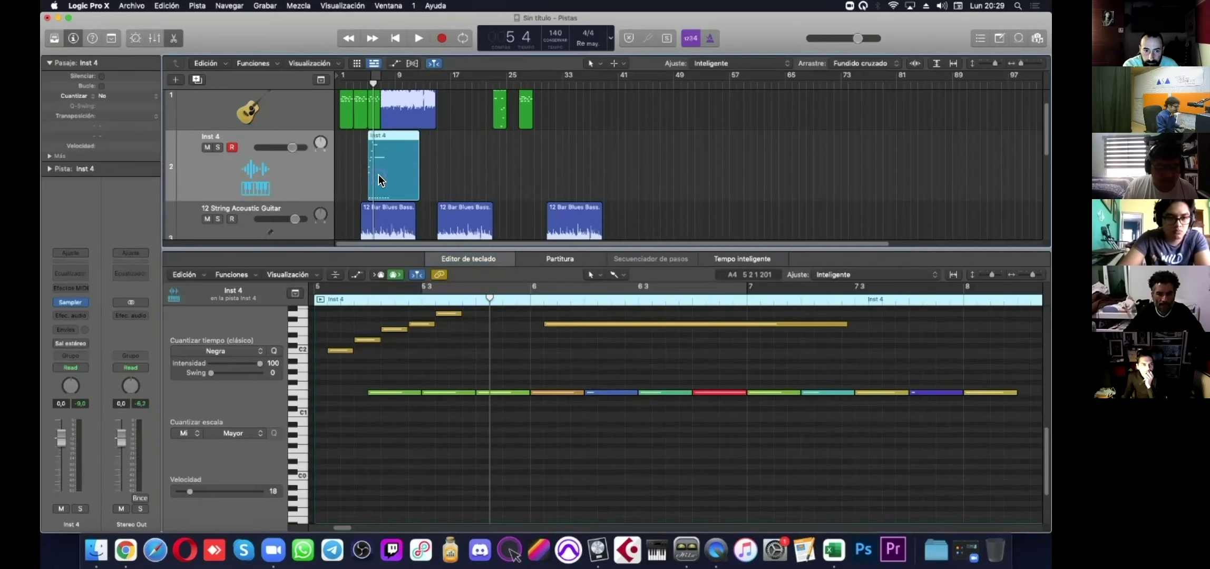
drag(384, 176, 446, 177)
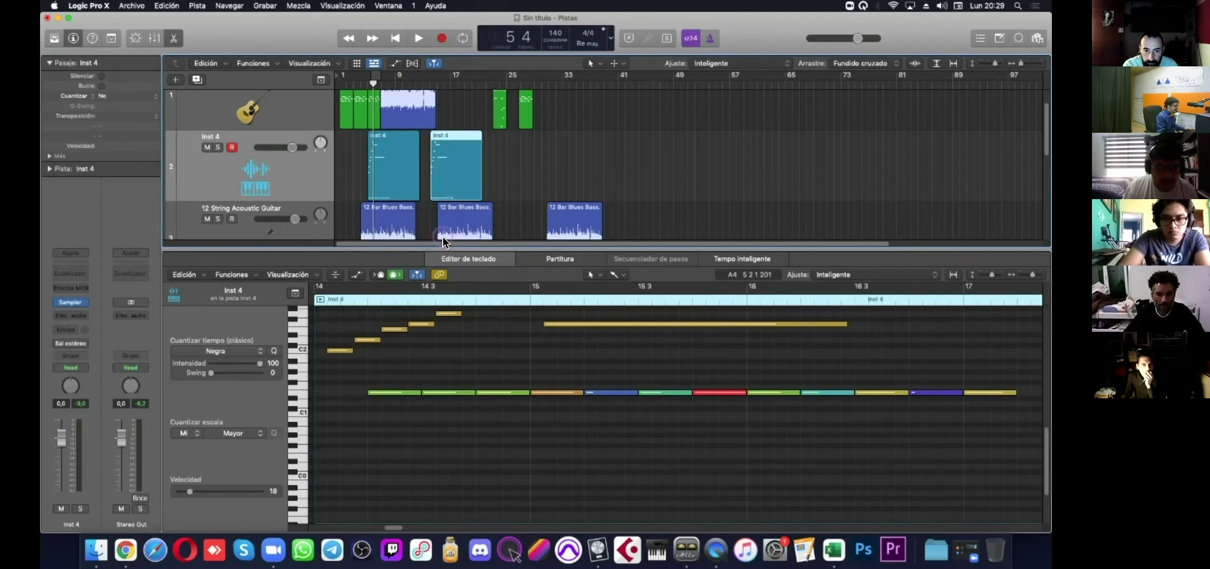
click(464, 184)
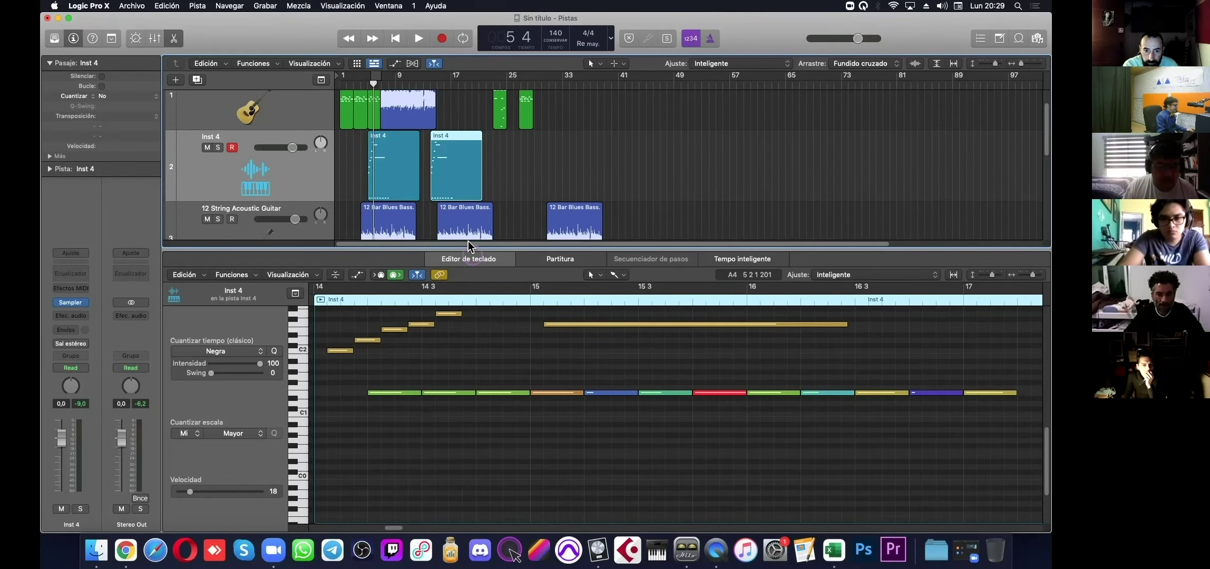
click(396, 182)
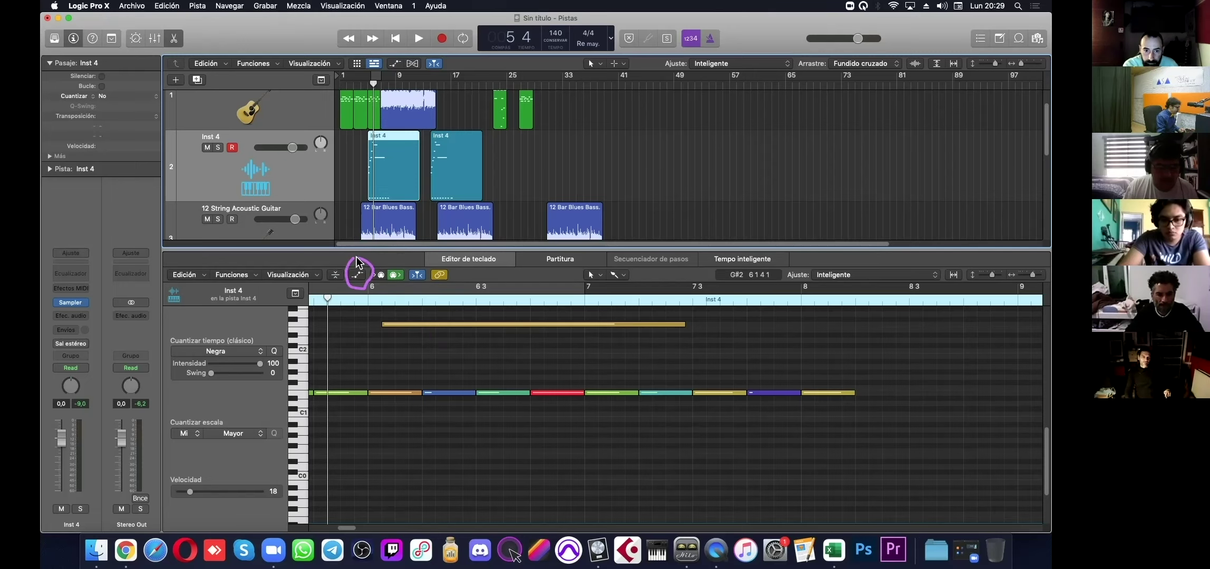
Compare the automation display of the tracks area with the piano roll's MIDI automation lane, and select the Inst 4 track's regions
click(357, 274)
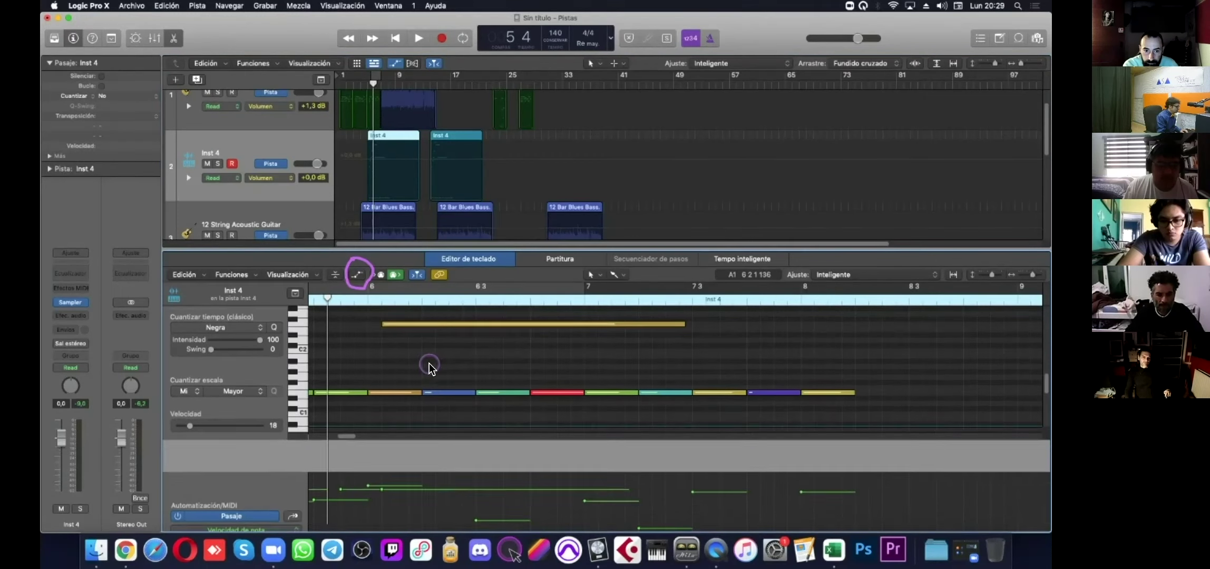
click(357, 274)
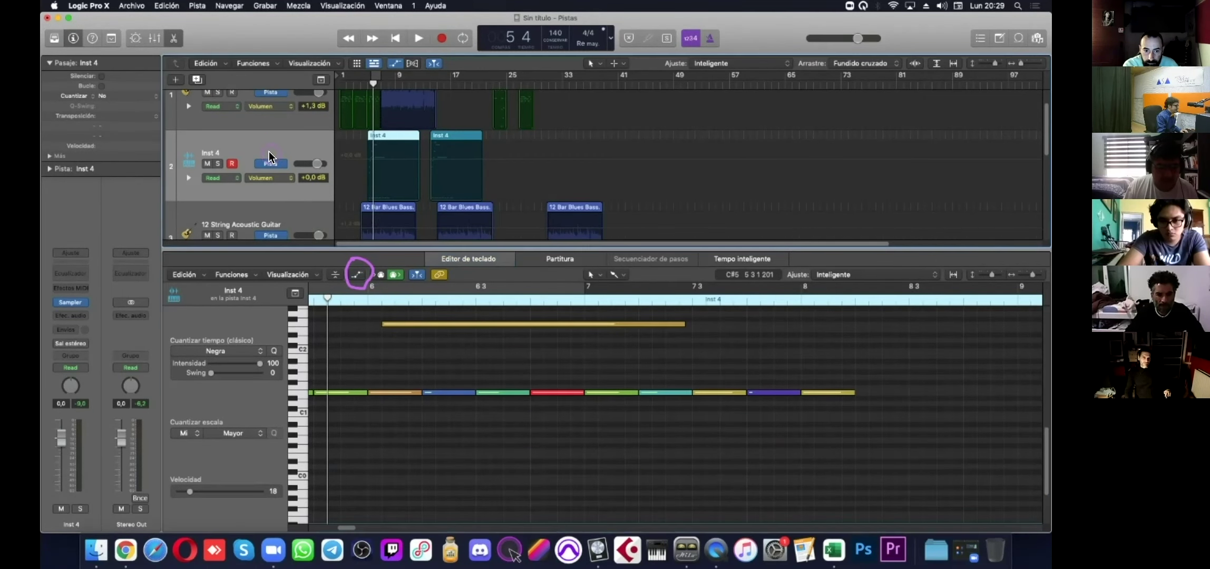
click(272, 157)
click(469, 368)
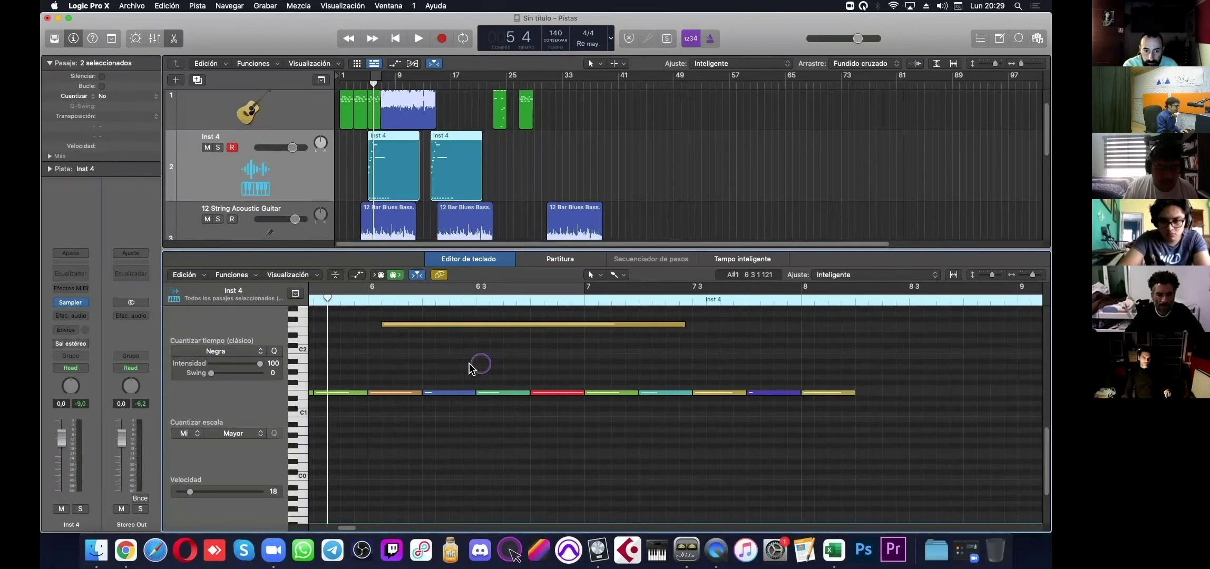
Show the track automation in the tracks area to compare it with the piano roll, and hide it again
click(268, 171)
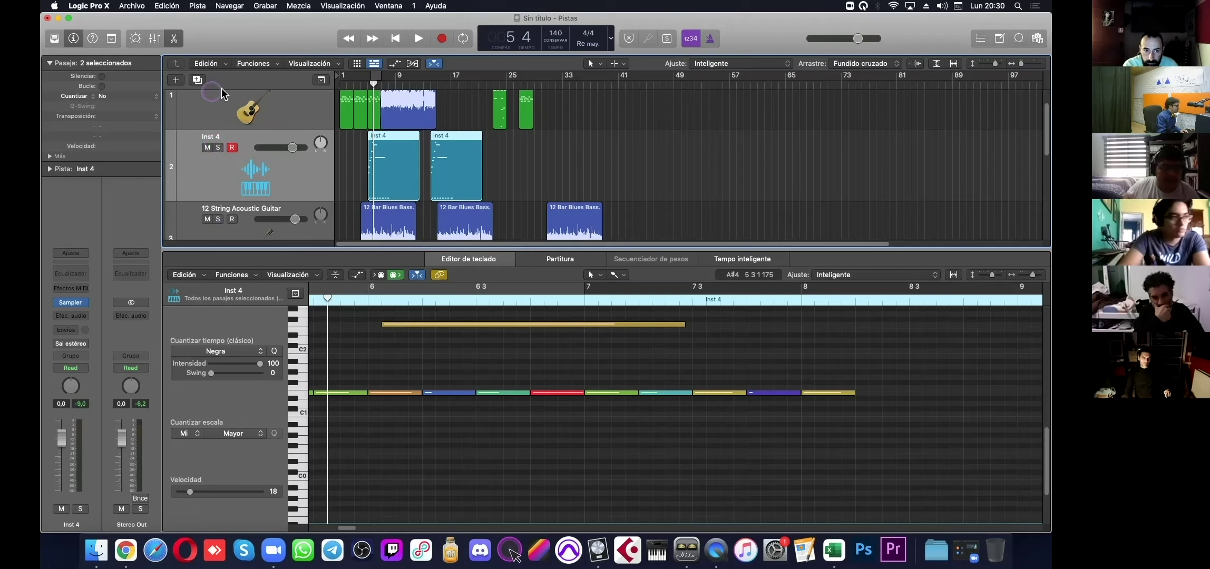
key(a)
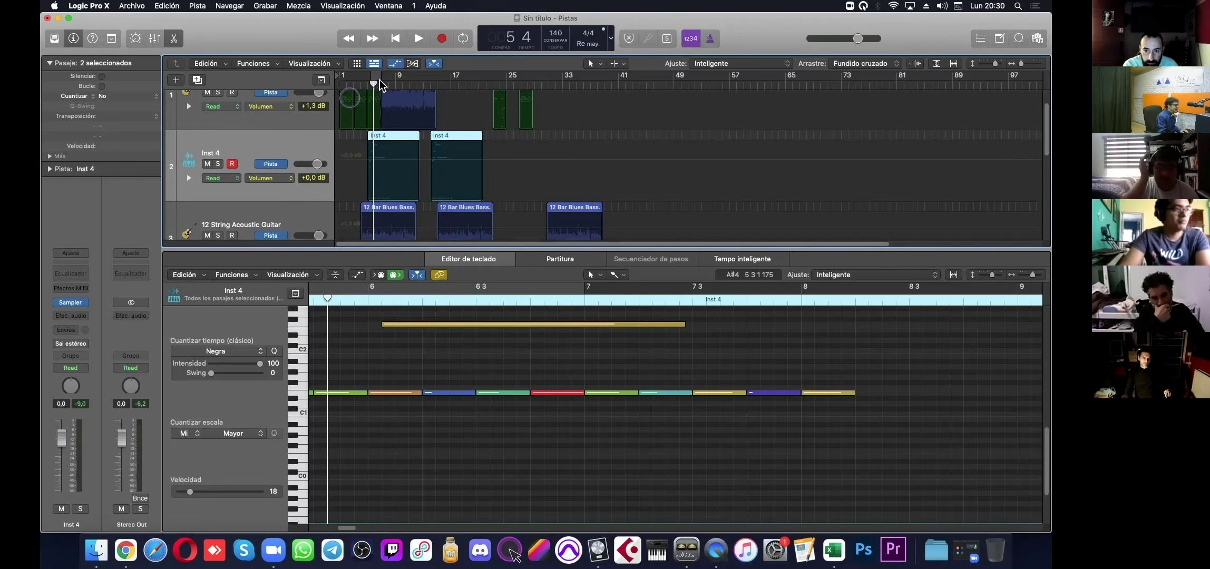
click(530, 427)
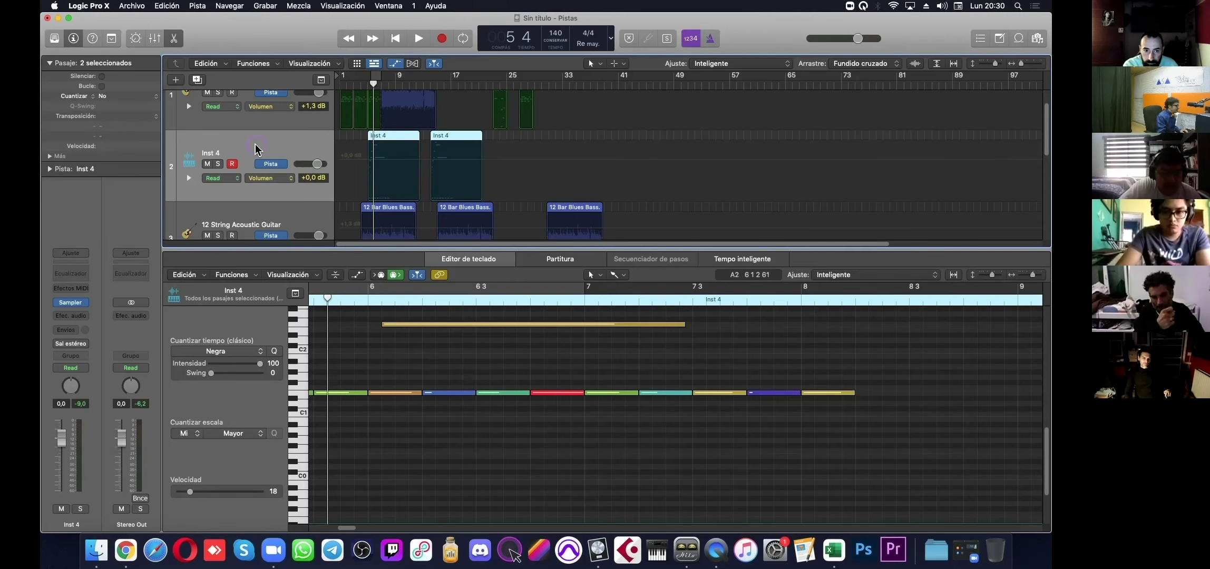
key(a)
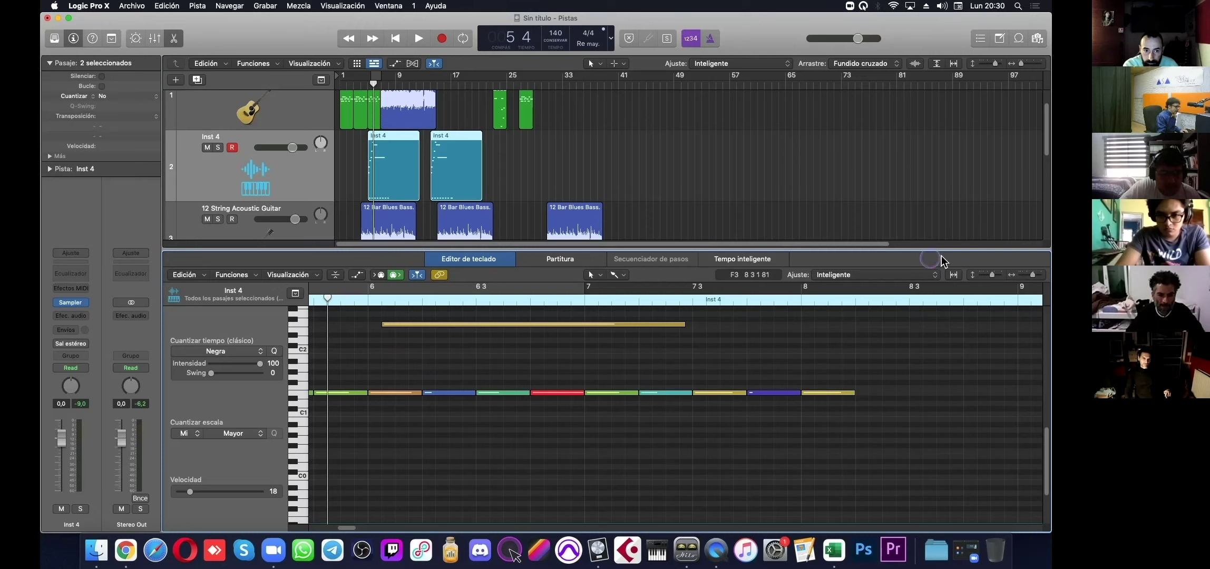
Show the piano roll's MIDI automation lane and set it to display MIDI volume (Volumen MIDI)
key(a)
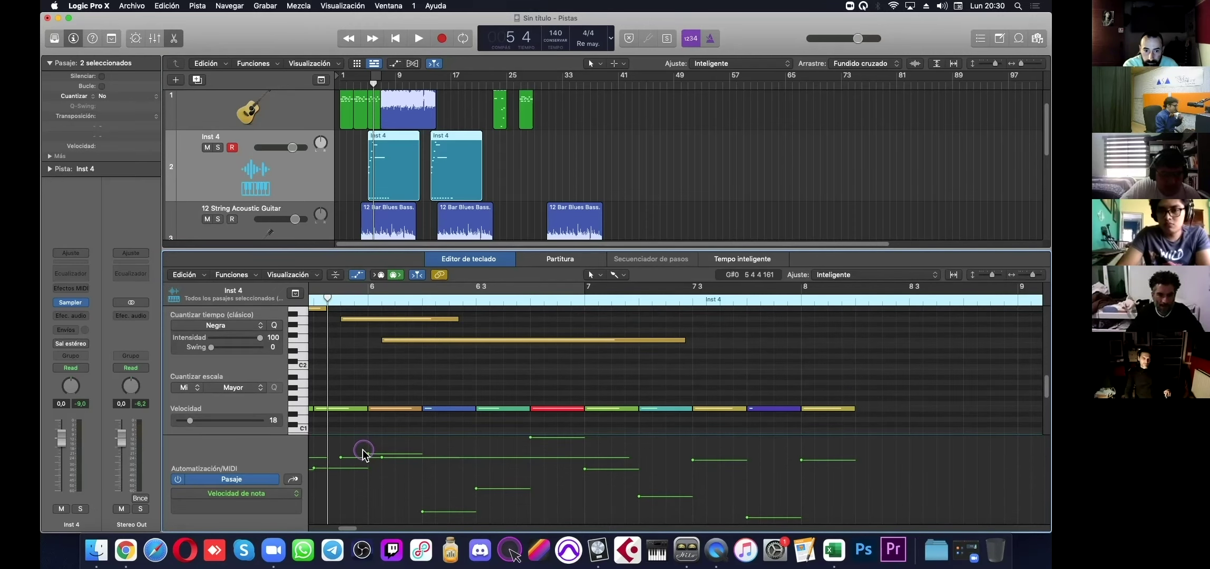
click(359, 274)
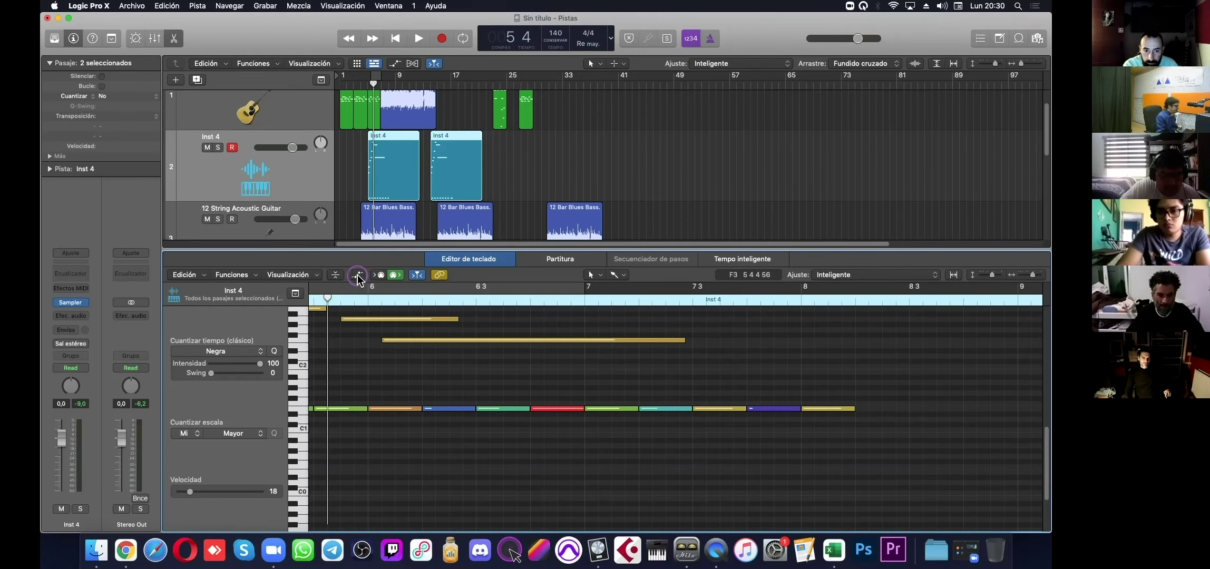
click(360, 274)
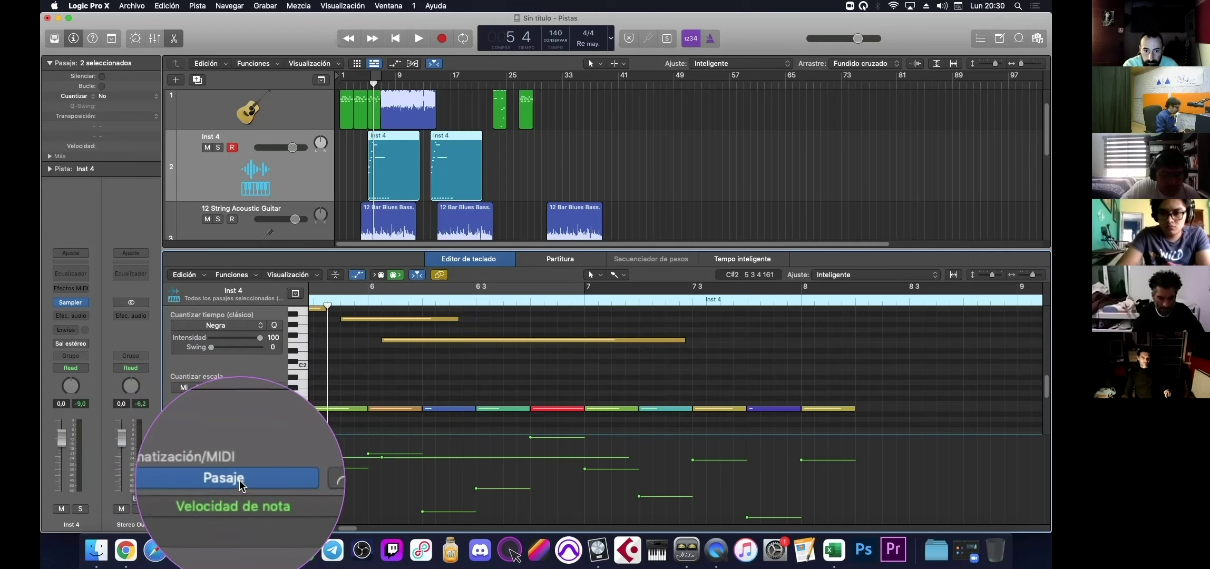
click(225, 495)
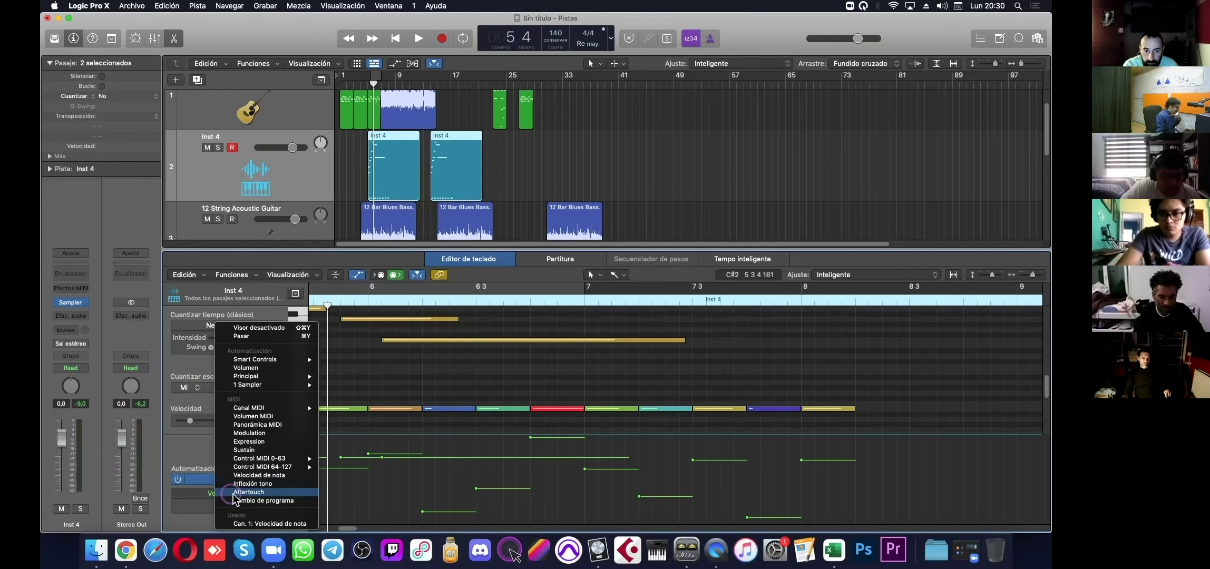
click(277, 417)
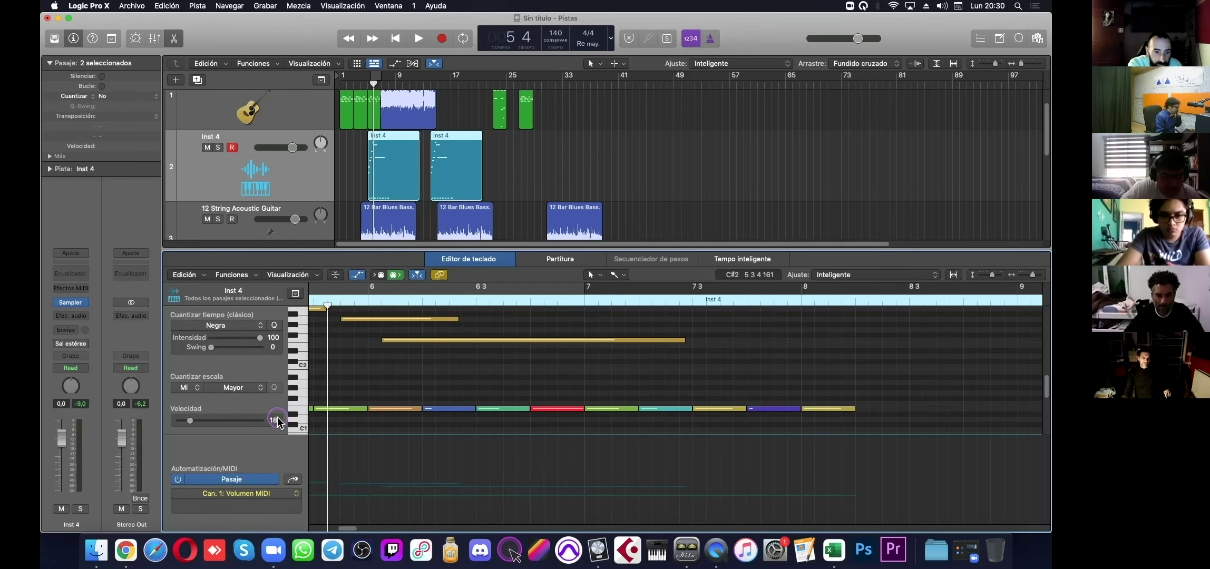
Add two MIDI volume automation points at about 63 in the first half of bar 5 of the Inst 4 region
click(232, 494)
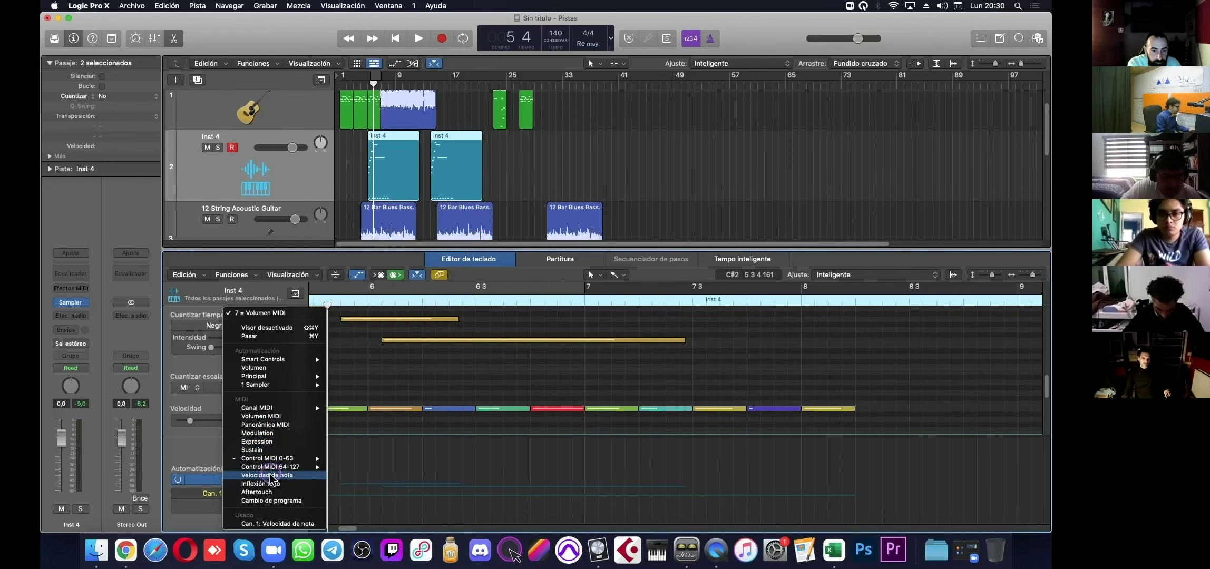
click(494, 462)
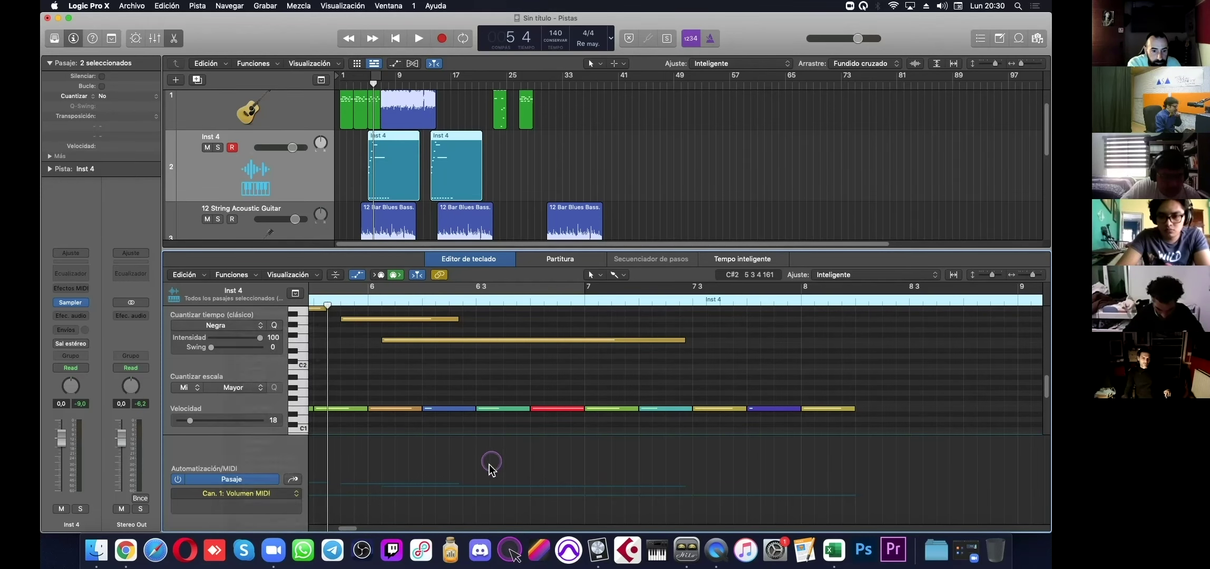
drag(349, 527, 342, 529)
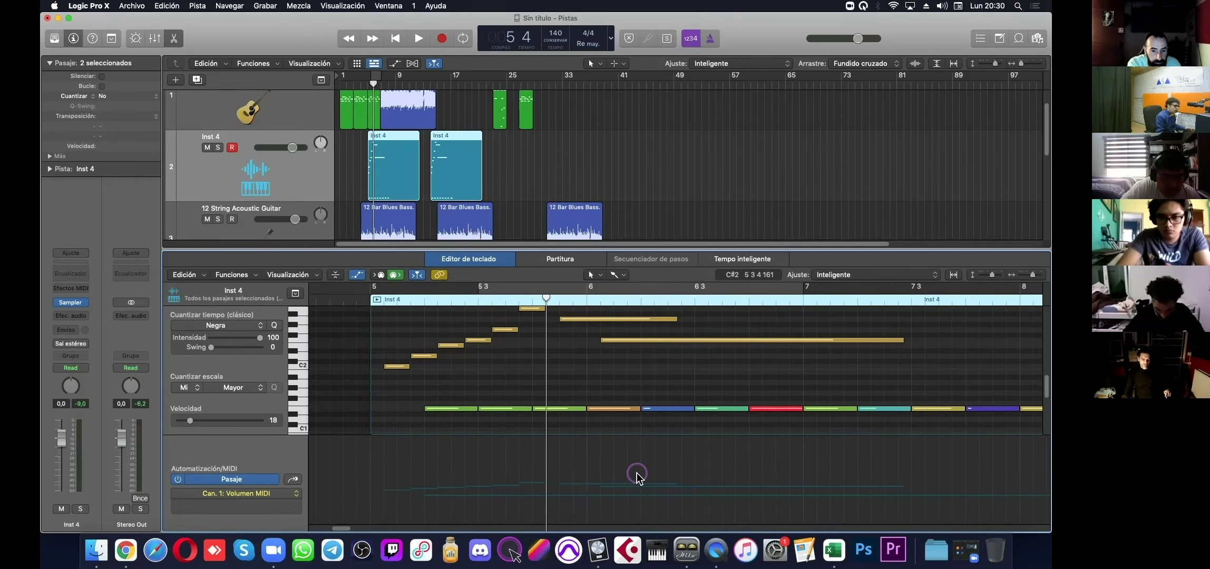
click(232, 493)
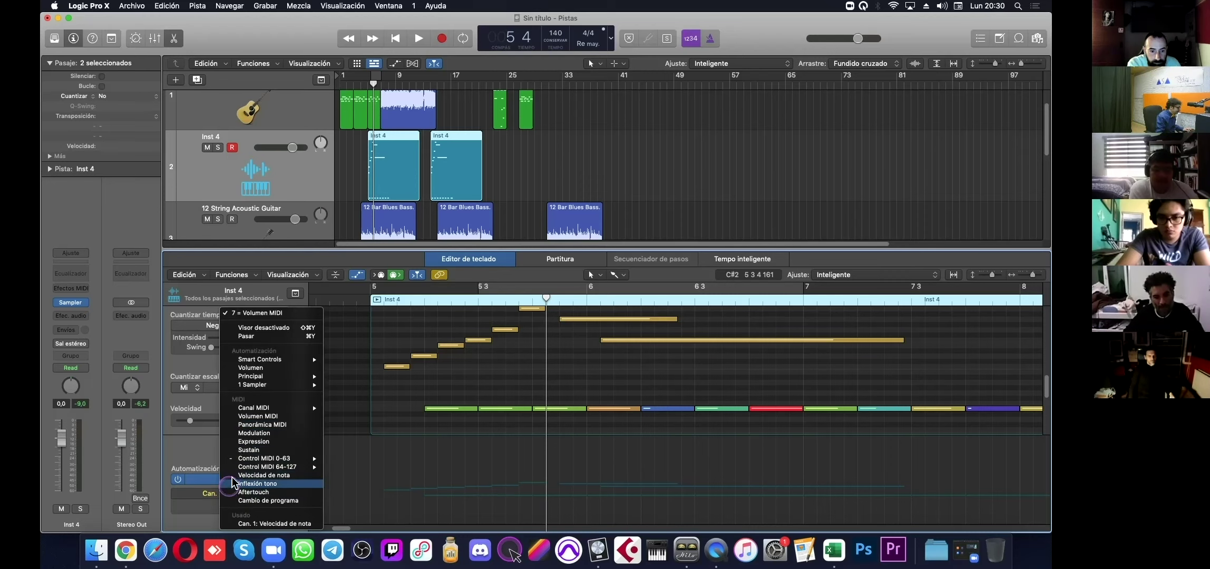
click(206, 465)
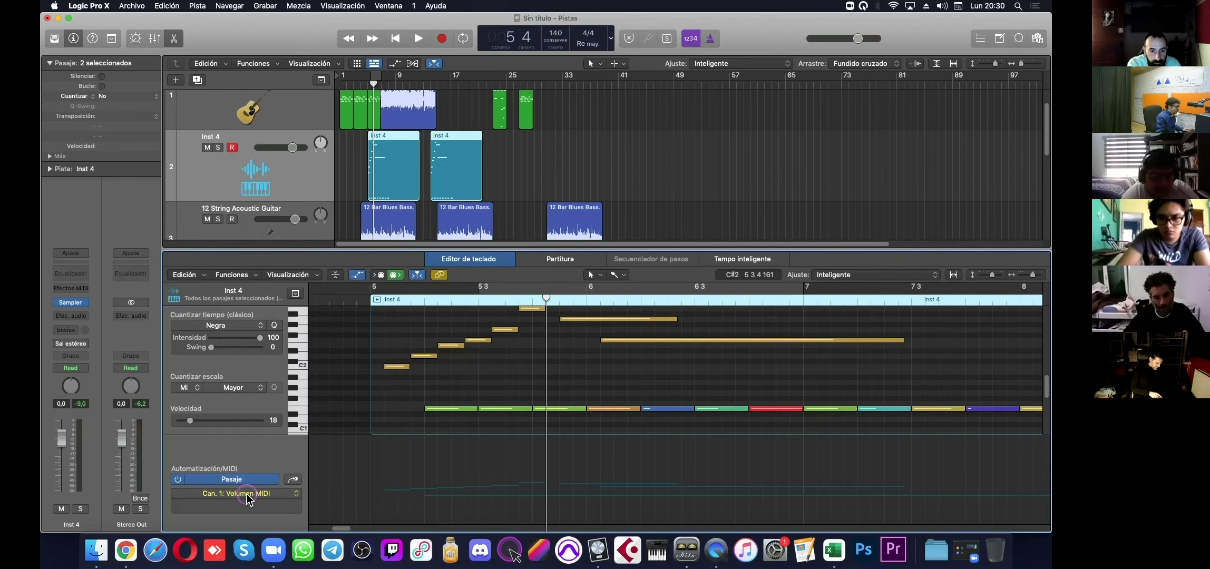
click(421, 480)
click(450, 481)
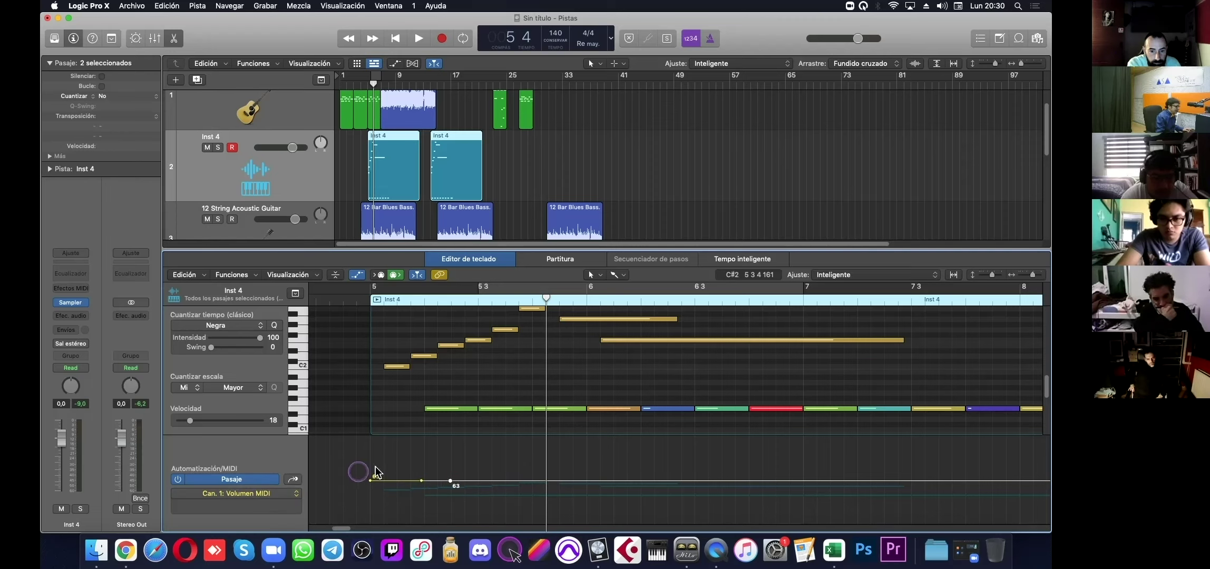
Switch the region's automation lane back to note velocity (Velocidad de nota)
click(246, 494)
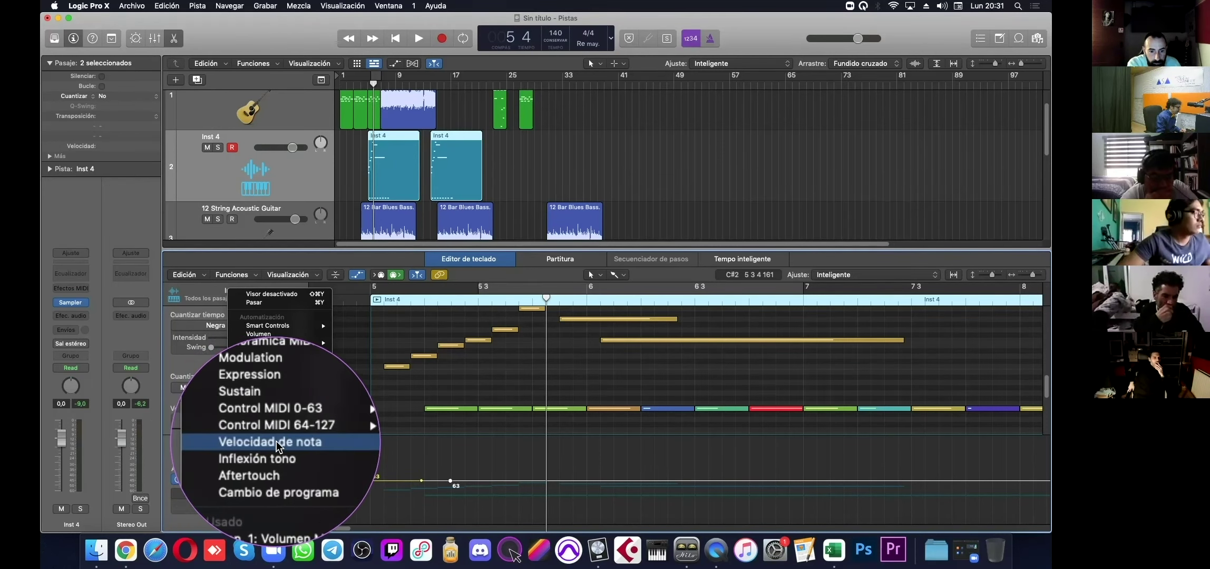
click(290, 442)
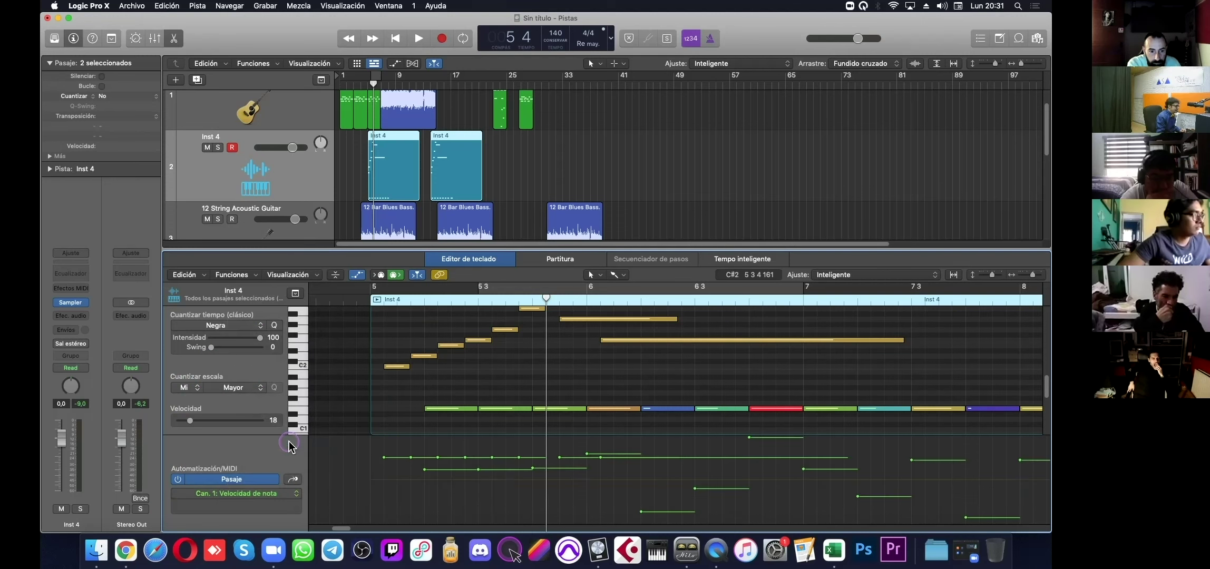